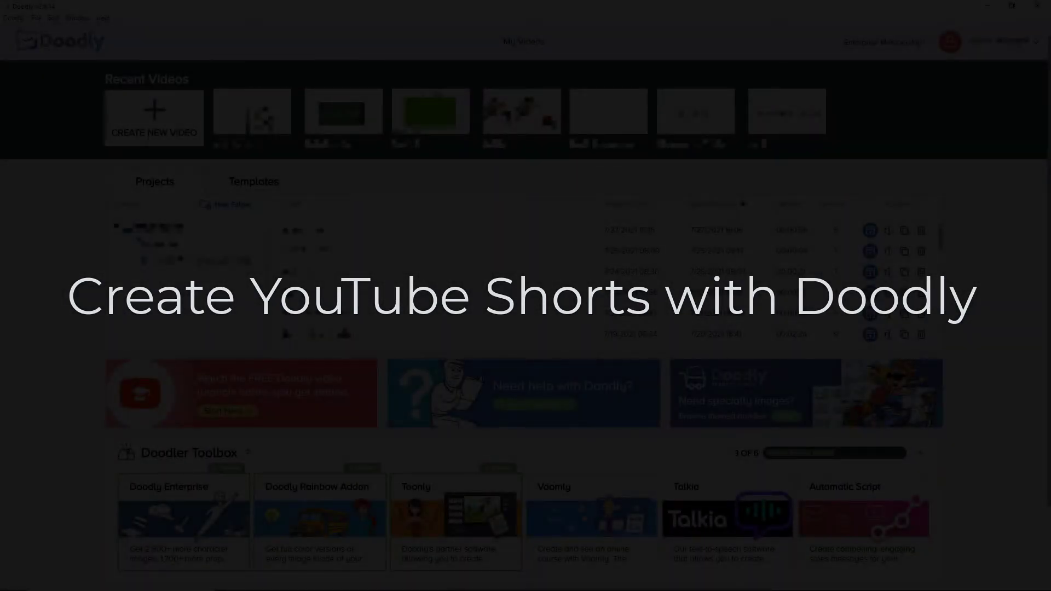
# Step: Start a new Glassboard video titled 'YT #Shorts'
pyautogui.click(167, 118)
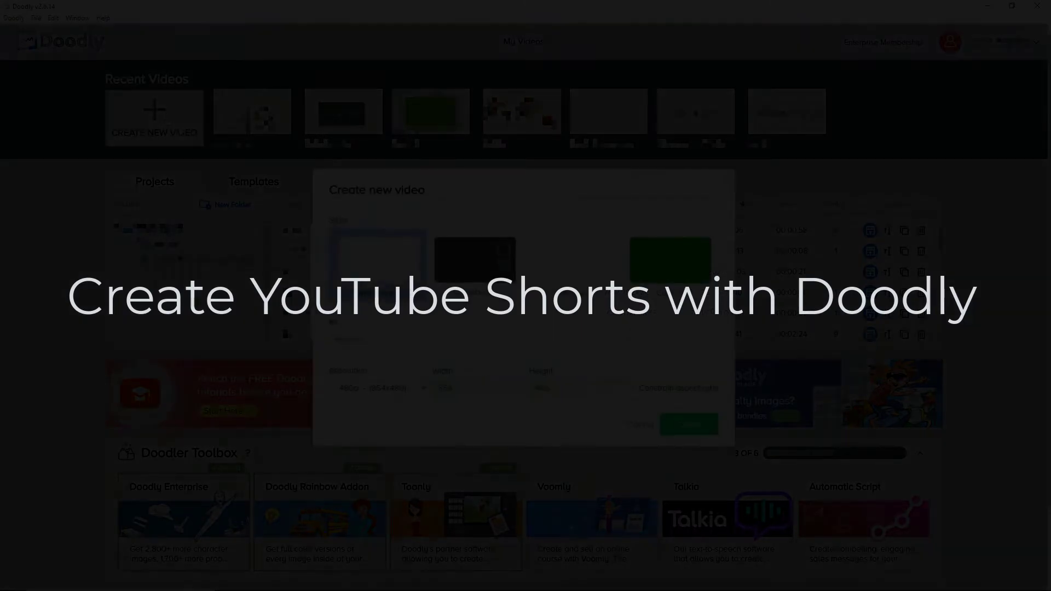
pyautogui.click(575, 249)
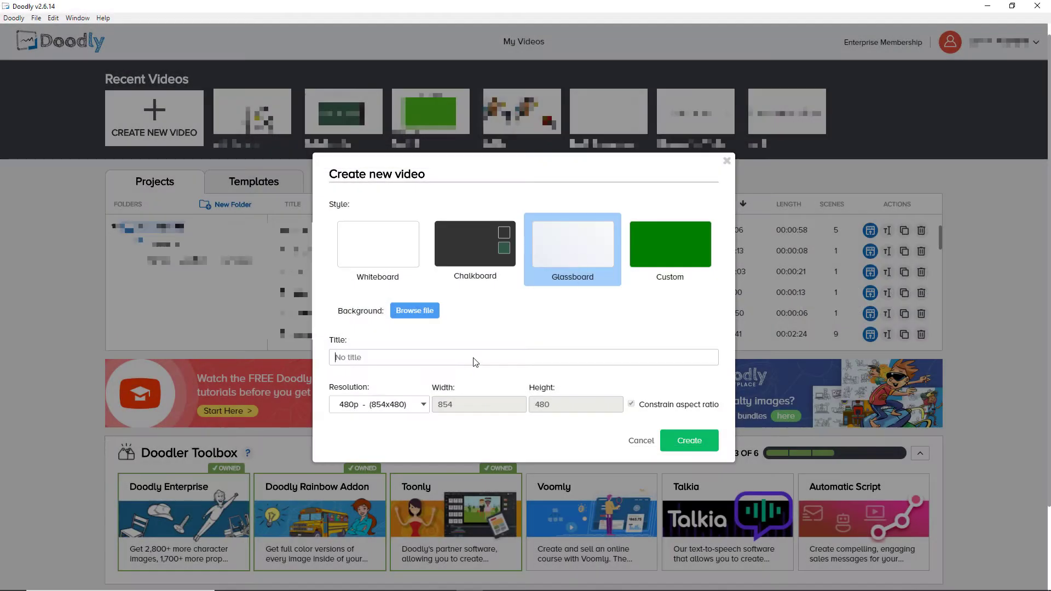
pyautogui.write('Shorts')
pyautogui.press('Home')
pyautogui.write('#YT')
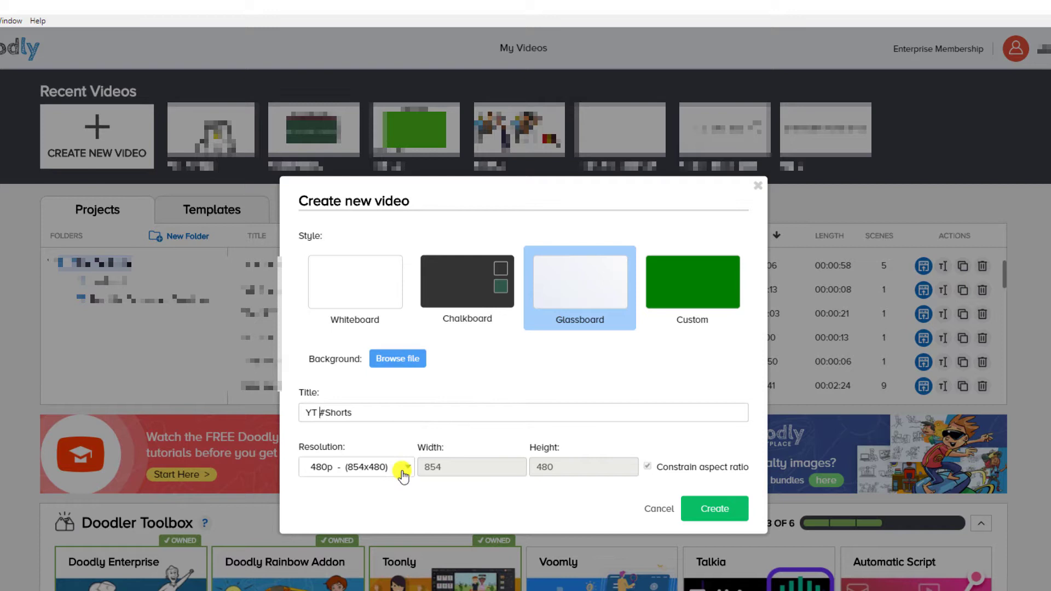
# Step: Set a custom resolution of 1080 wide by 1920 high
pyautogui.click(403, 474)
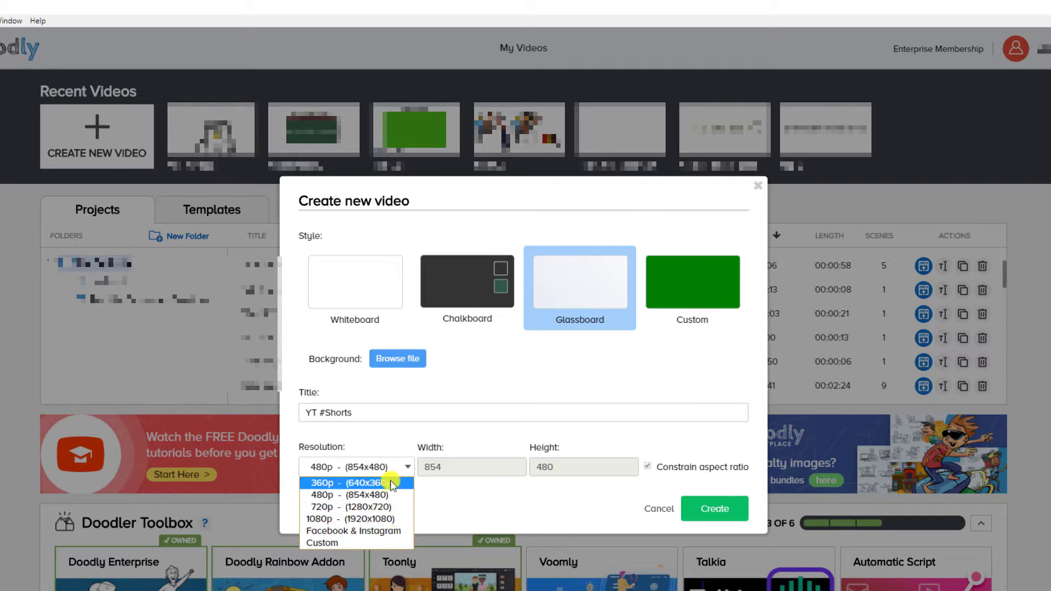
pyautogui.click(388, 542)
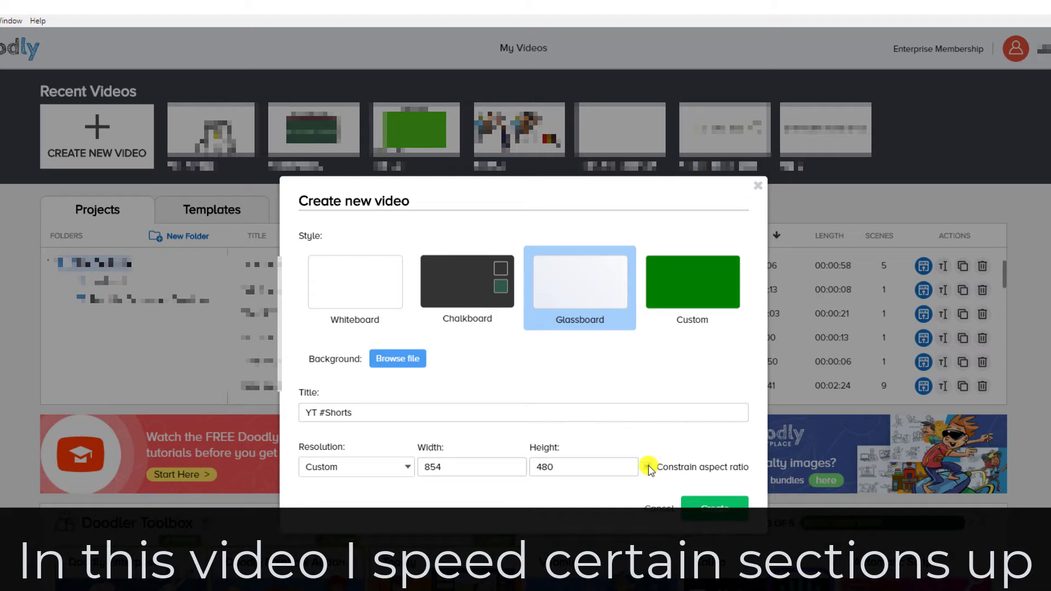
pyautogui.moveTo(514, 467); pyautogui.dragTo(411, 467)
pyautogui.write('1080')
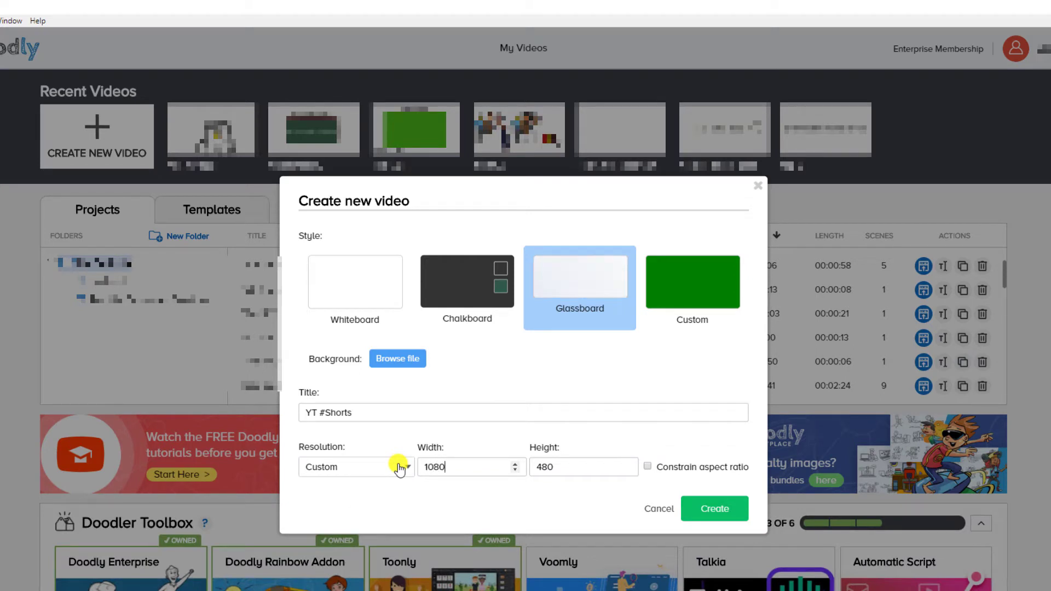
pyautogui.press('Tab')
pyautogui.write('1920')
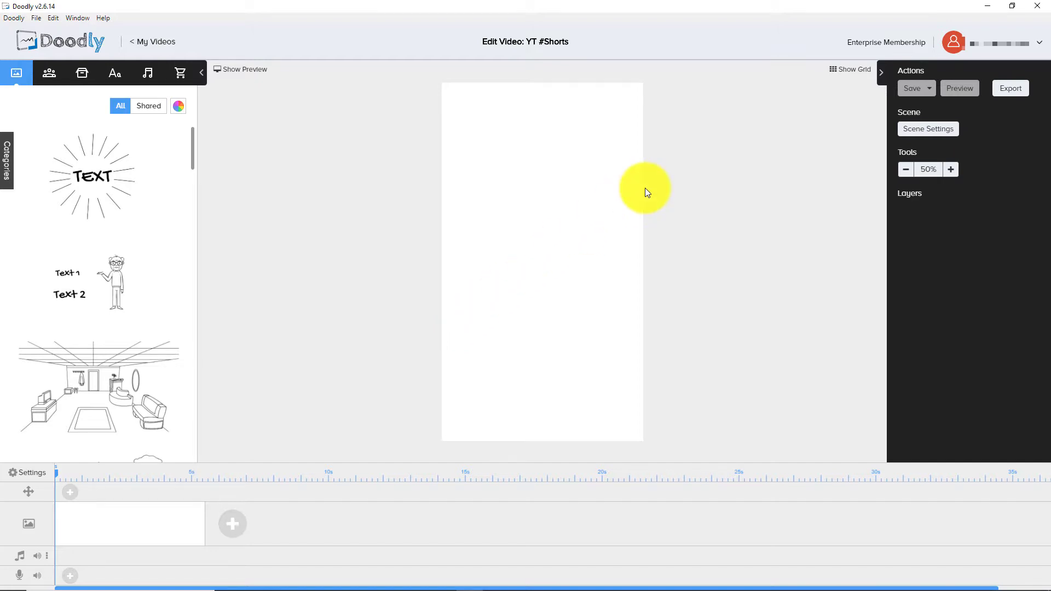
pyautogui.click(940, 132)
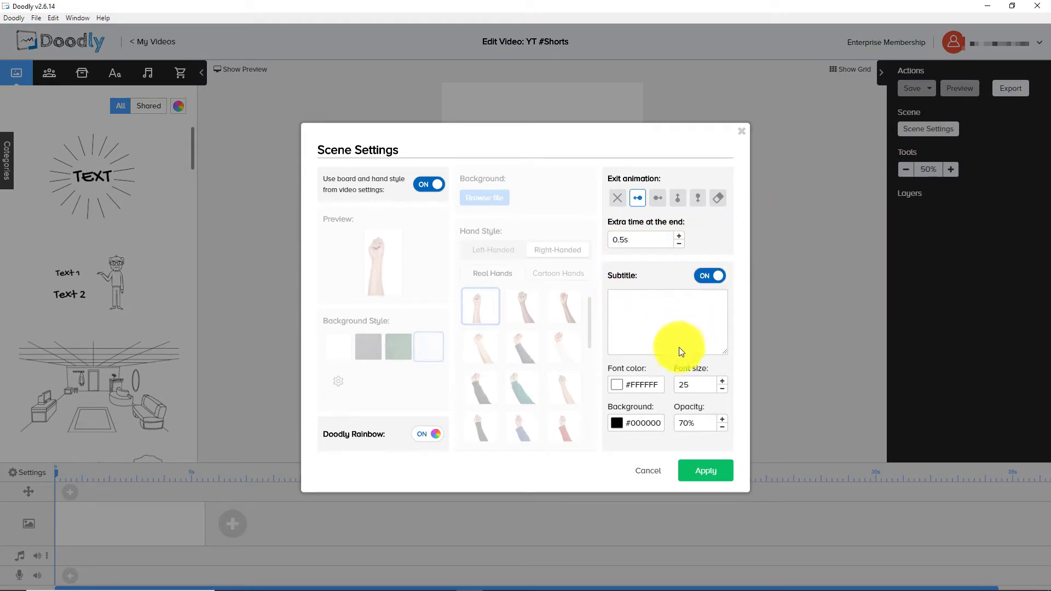
pyautogui.click(656, 472)
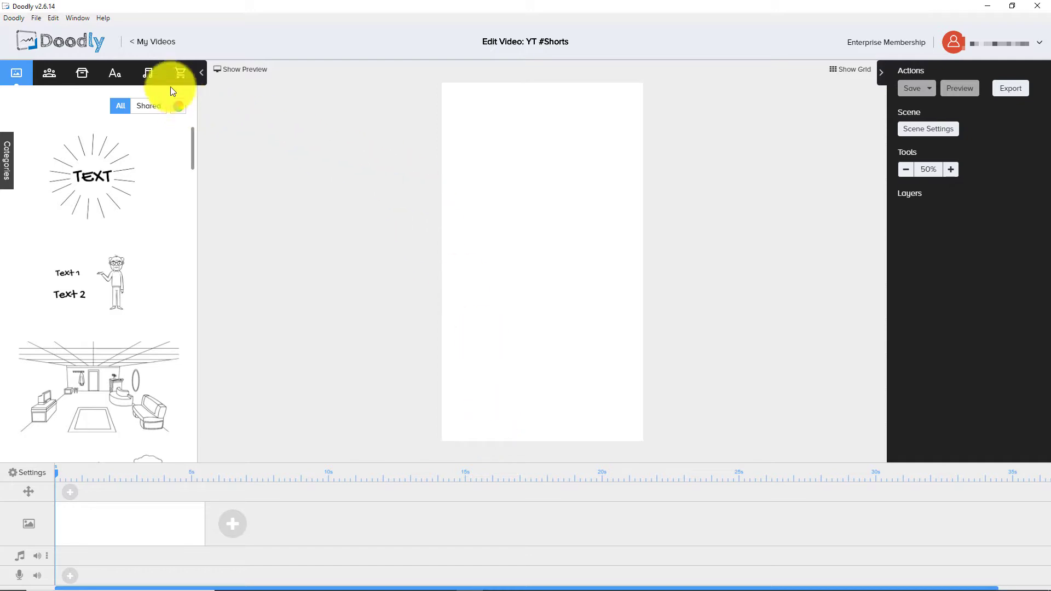
# Step: Add Amatic SC Bold text reading 'A guide to using Doodly to make...'
pyautogui.click(115, 73)
pyautogui.click(117, 252)
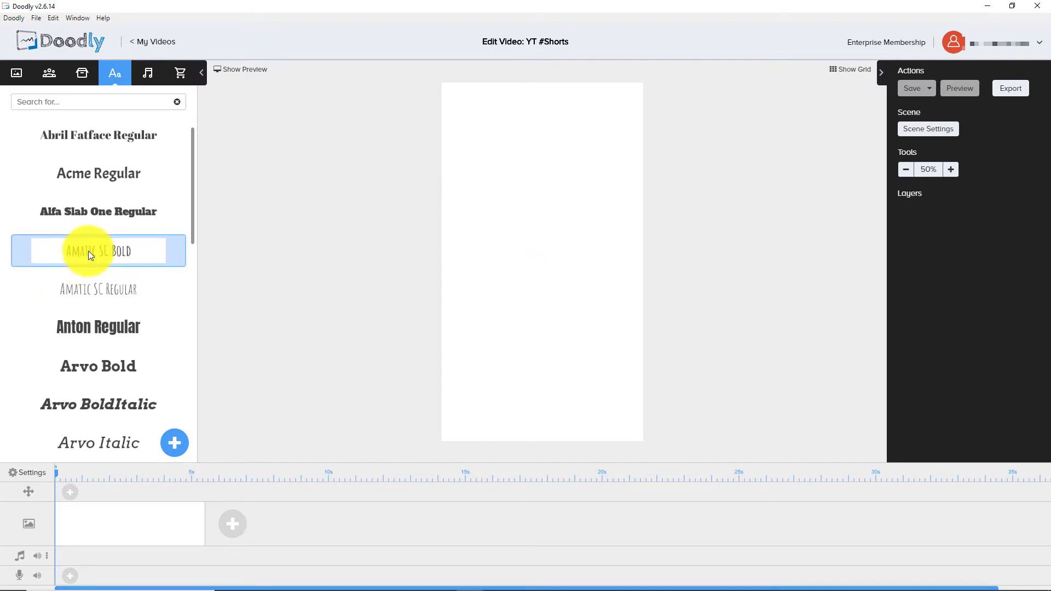
pyautogui.moveTo(89, 254); pyautogui.dragTo(537, 211)
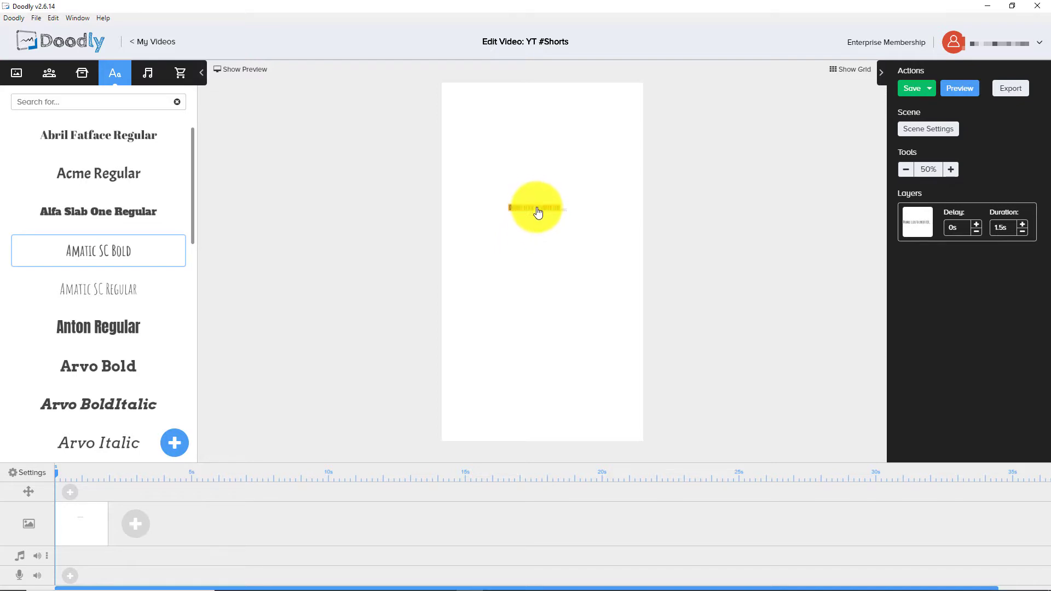
pyautogui.doubleClick(537, 212)
pyautogui.moveTo(528, 248); pyautogui.dragTo(327, 254)
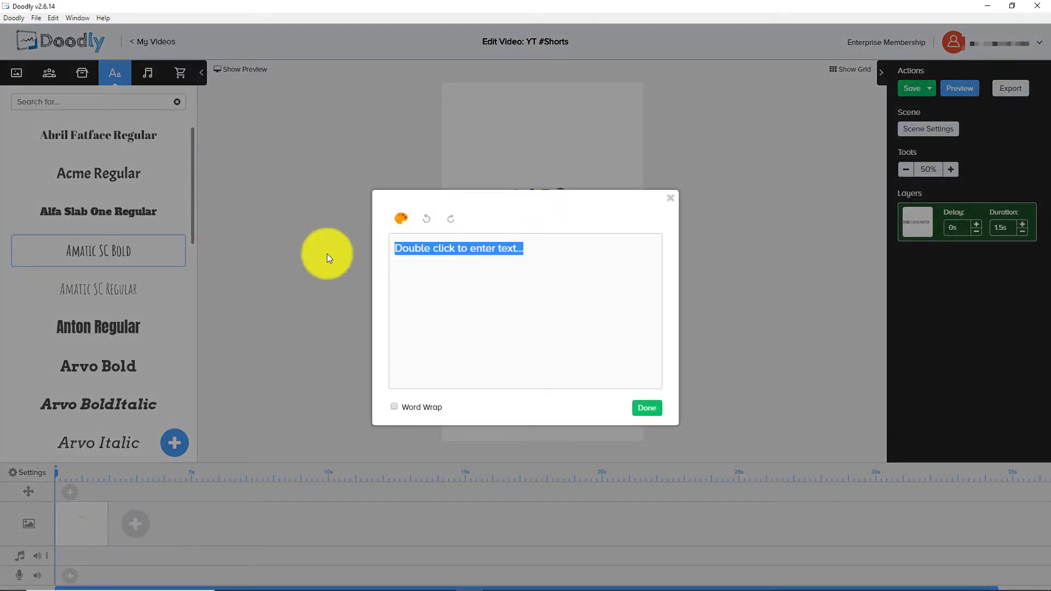
pyautogui.write('A guide ')
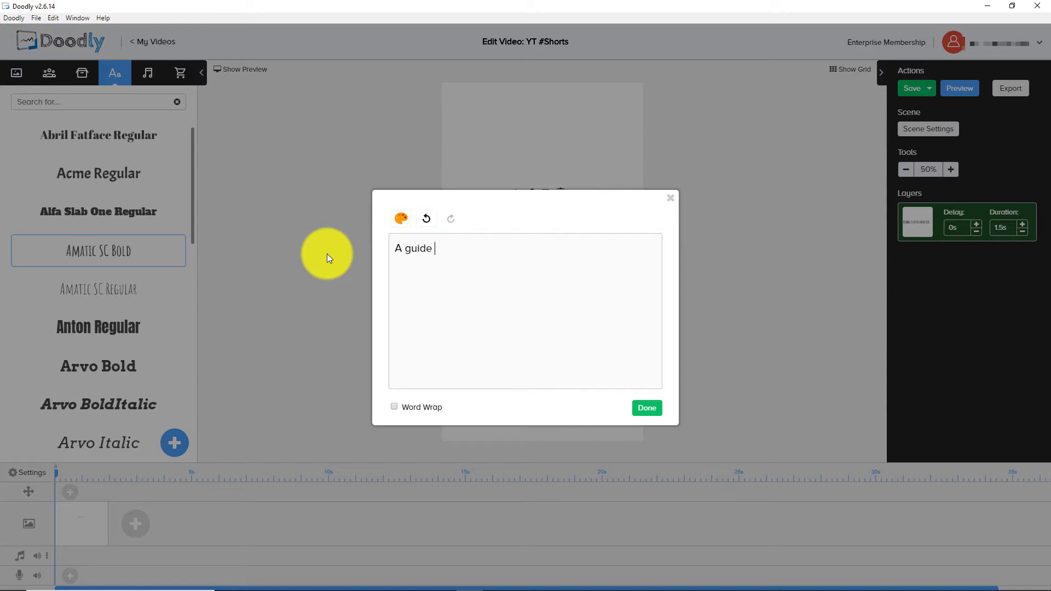
pyautogui.write('to using Doodl')
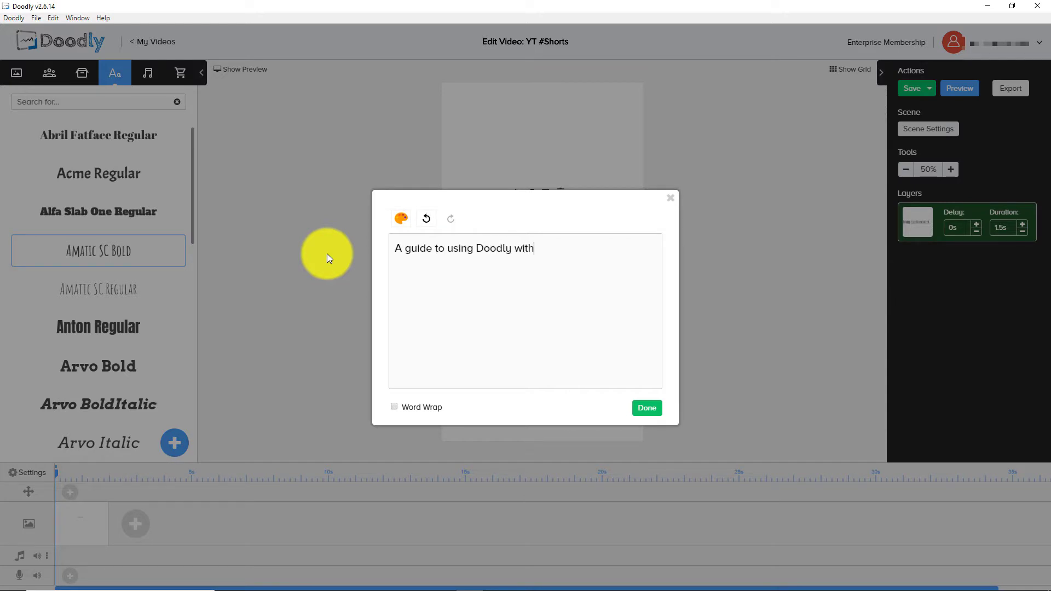
pyautogui.write('y with')
pyautogui.press('BackSpace')
pyautogui.press('BackSpace')
pyautogui.press('BackSpace')
pyautogui.press('BackSpace')
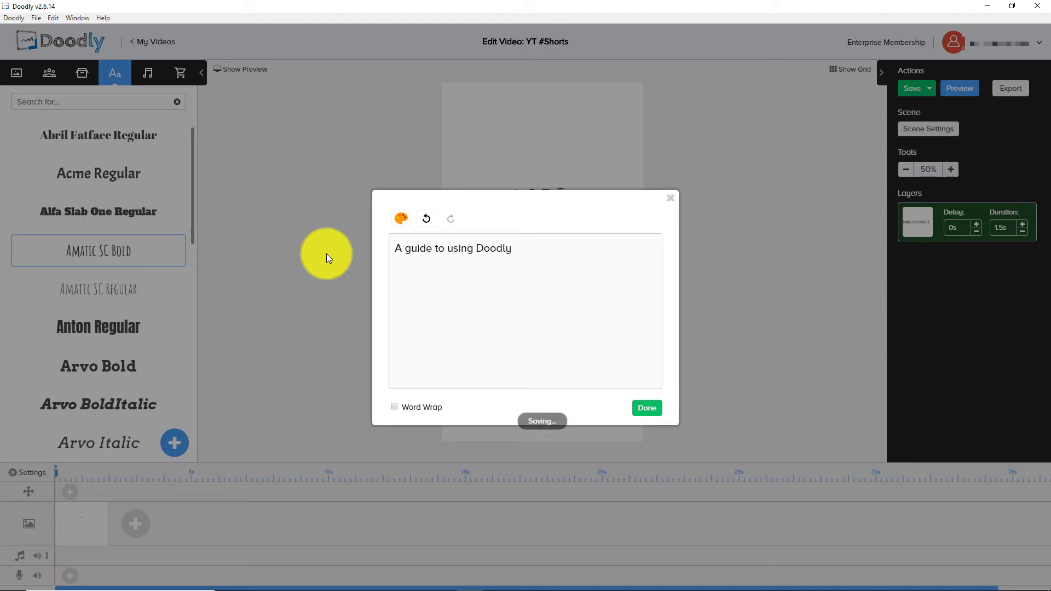
pyautogui.write('to make')
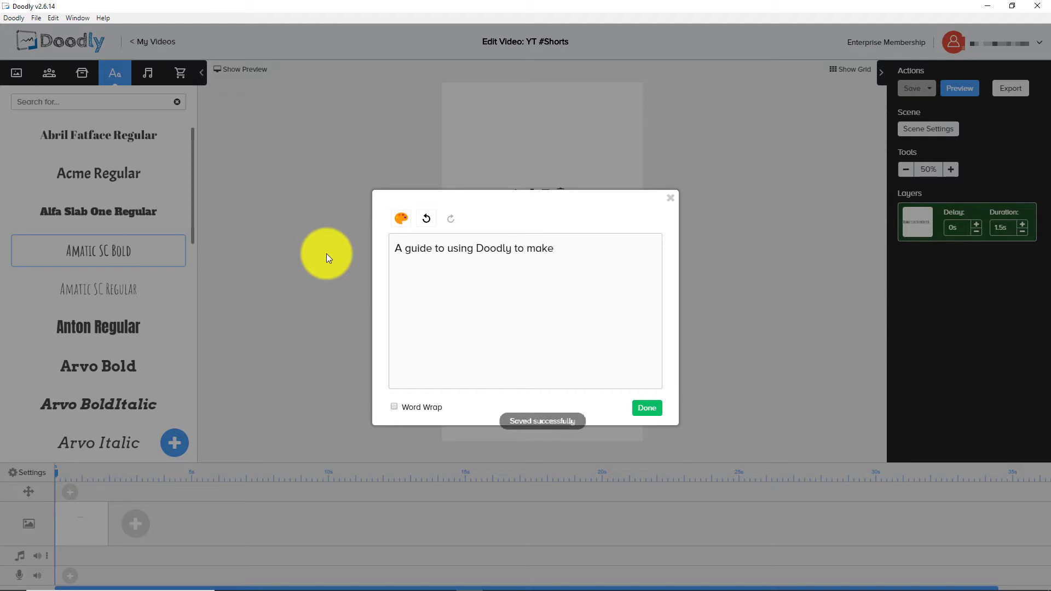
pyautogui.write('...')
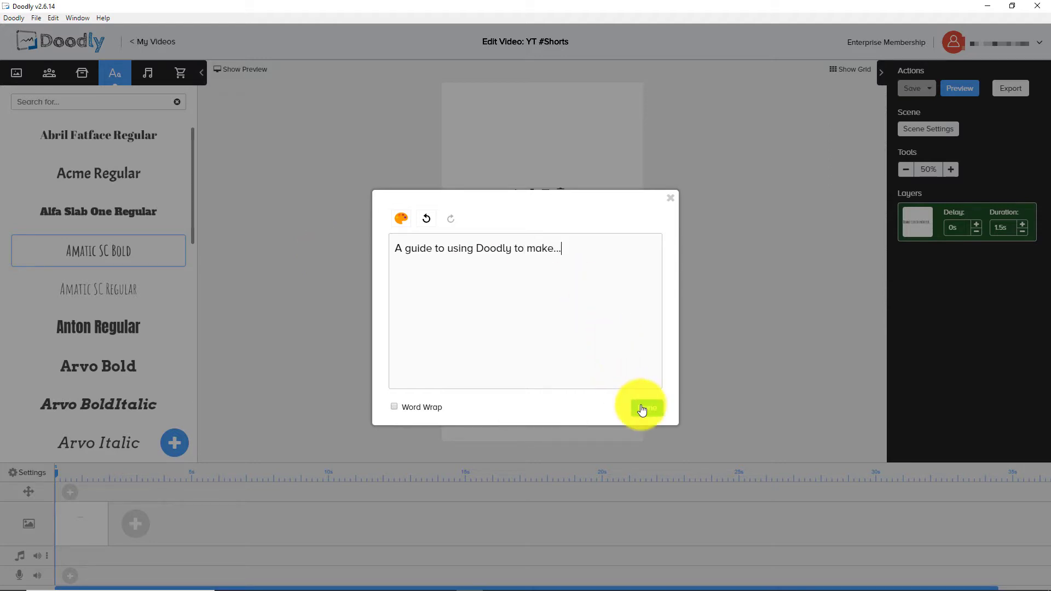
pyautogui.click(648, 408)
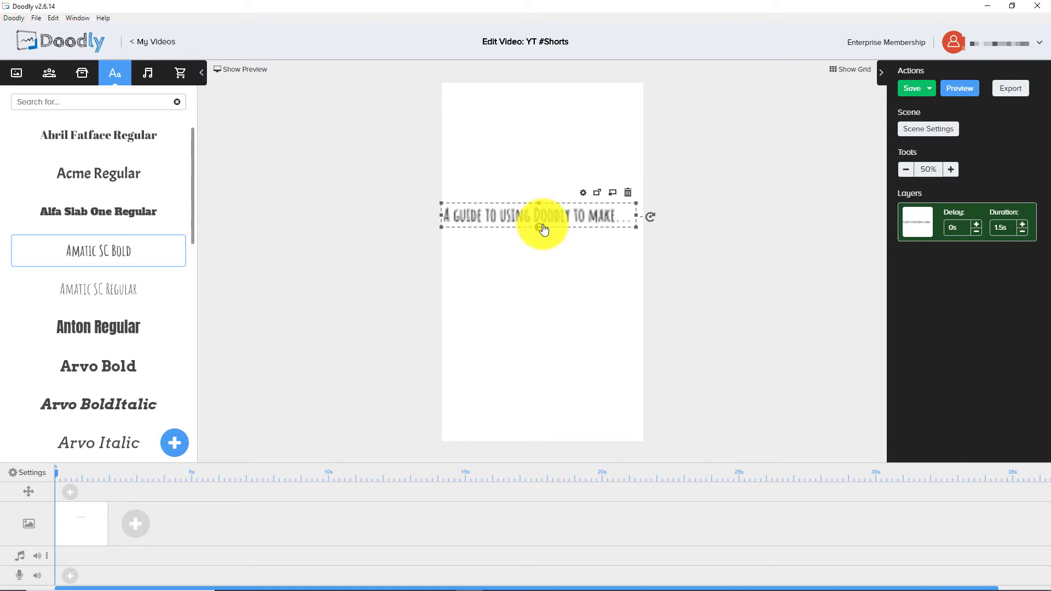
# Step: Move the guide line near the canvas top and drop another Amatic SC Bold text below it
pyautogui.moveTo(545, 213)
pyautogui.mouseDown()
pyautogui.moveTo(552, 111)
pyautogui.moveTo(507, 105)
pyautogui.moveTo(521, 107)
pyautogui.mouseUp()
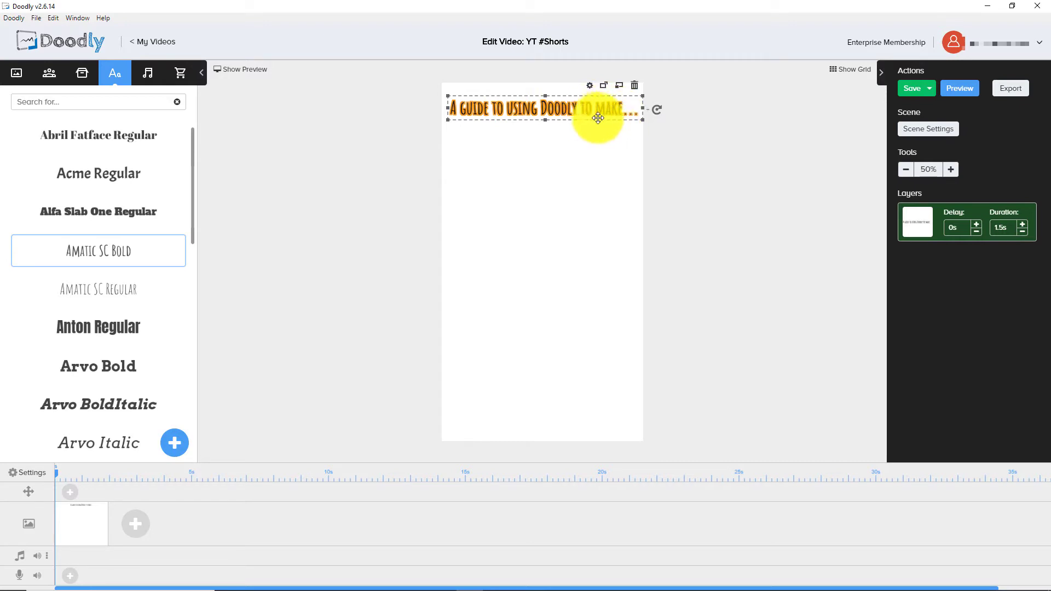
pyautogui.click(585, 204)
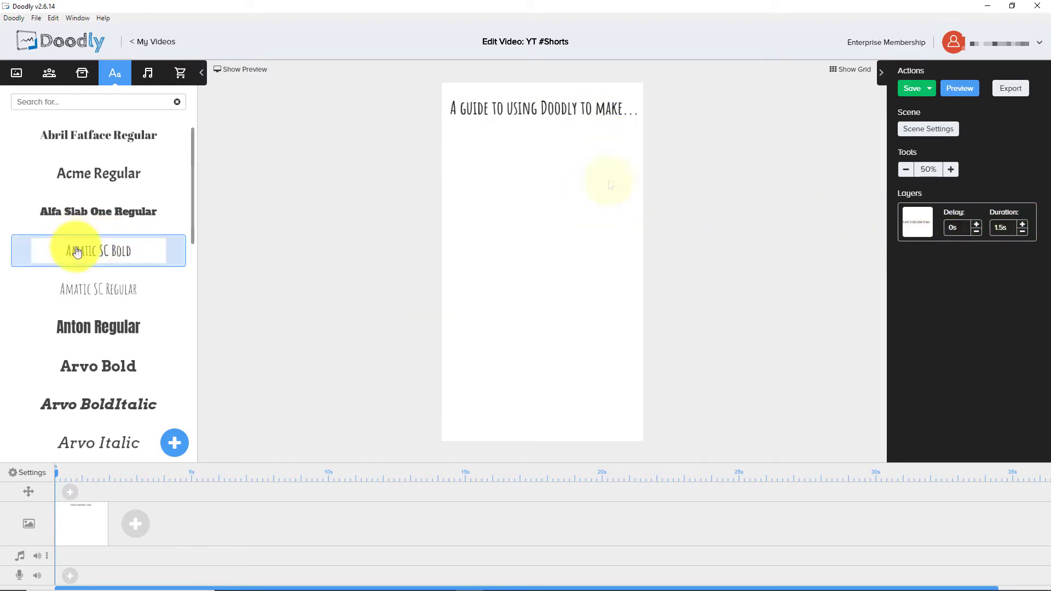
pyautogui.moveTo(133, 248); pyautogui.dragTo(313, 241)
# Step: Change the second text to '...YouTube Shorts' and place it just under the guide line
pyautogui.doubleClick(535, 227)
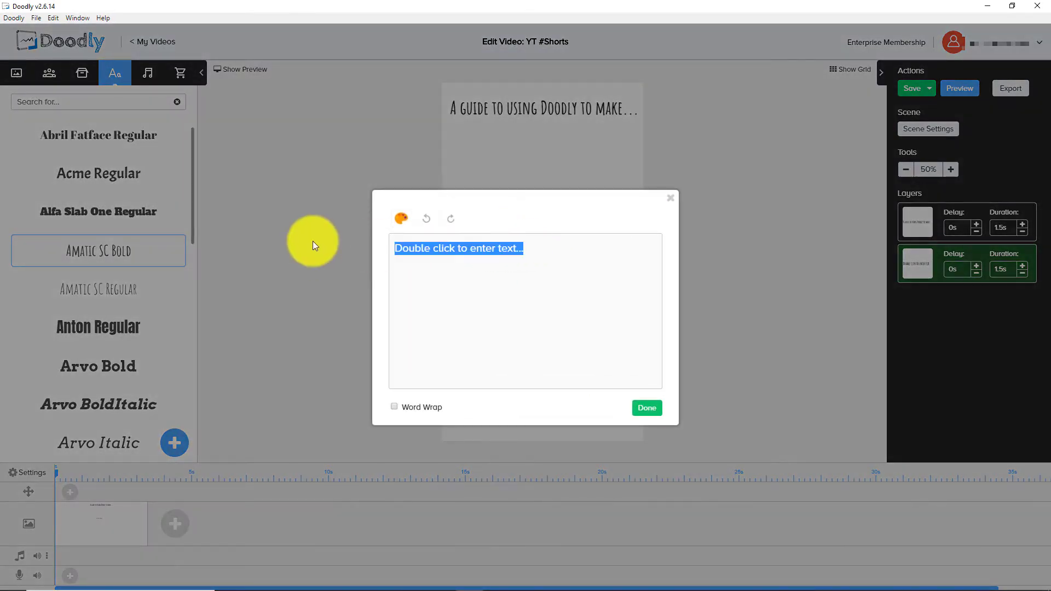
pyautogui.write('YouTube Shorts')
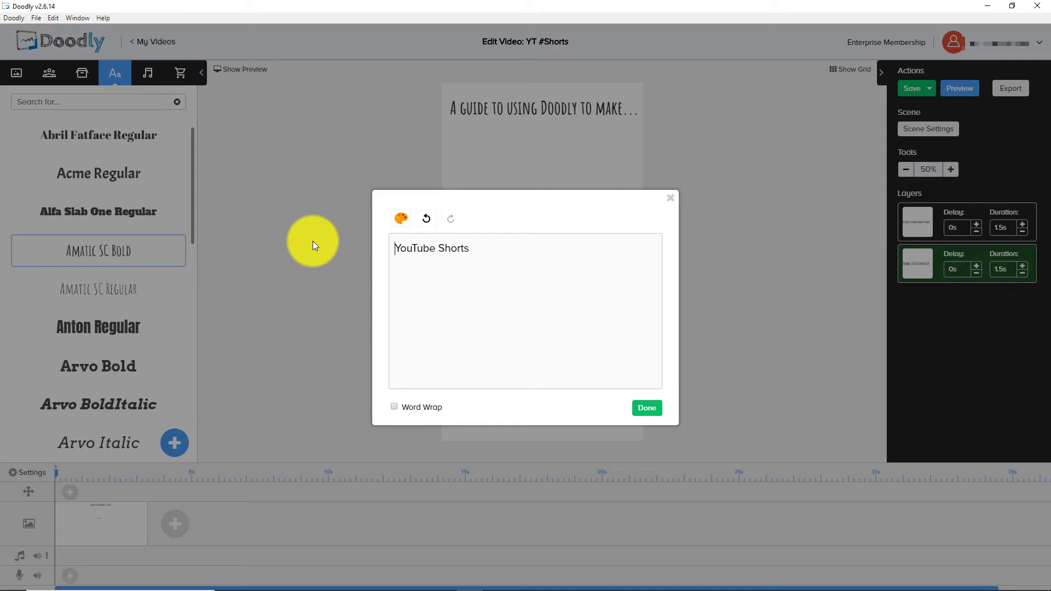
pyautogui.write('...')
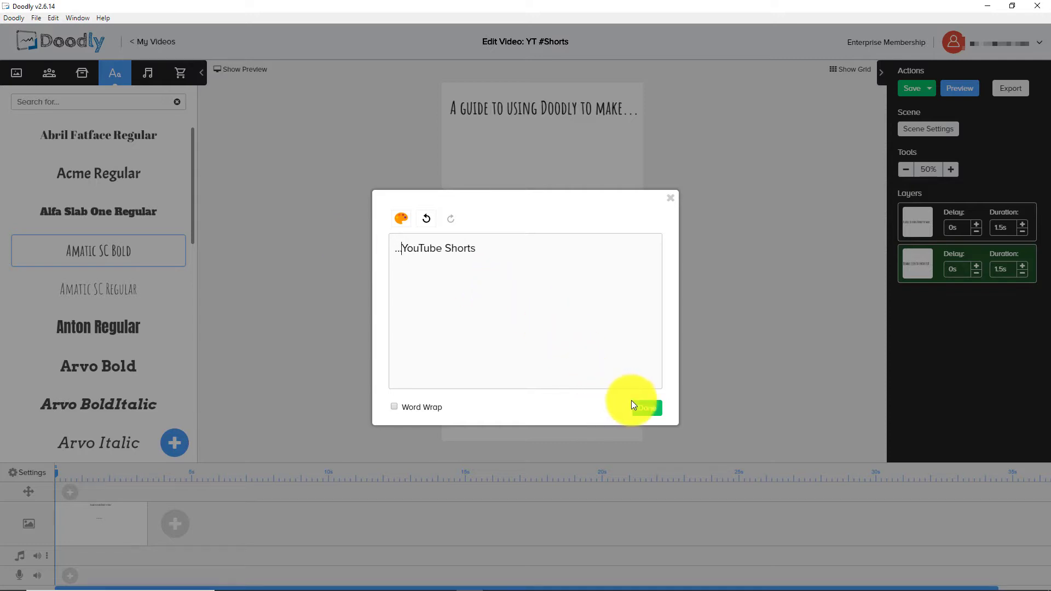
pyautogui.click(636, 406)
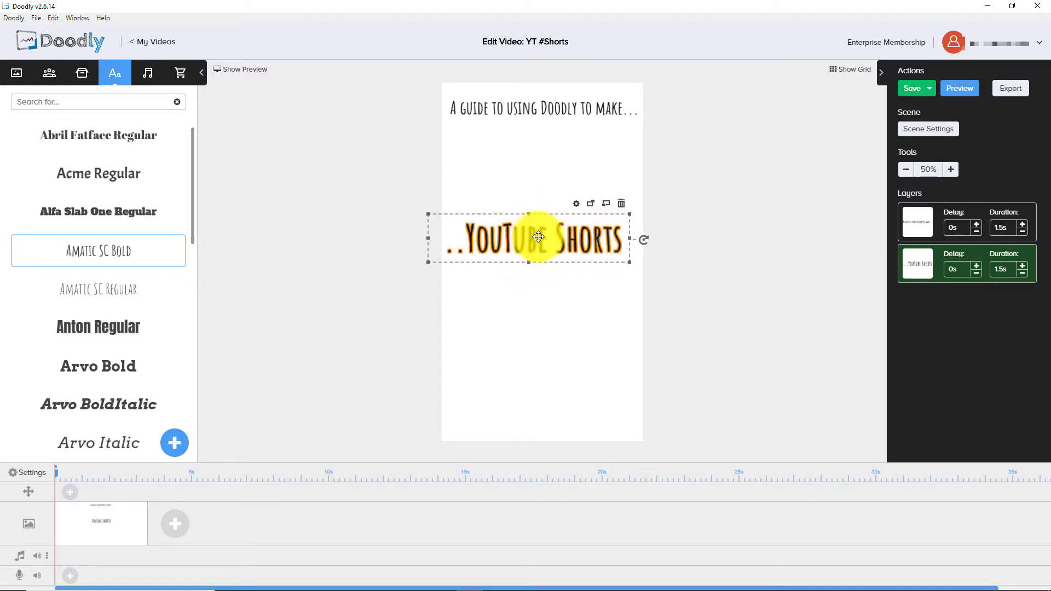
pyautogui.moveTo(549, 198); pyautogui.dragTo(550, 172)
pyautogui.click(538, 257)
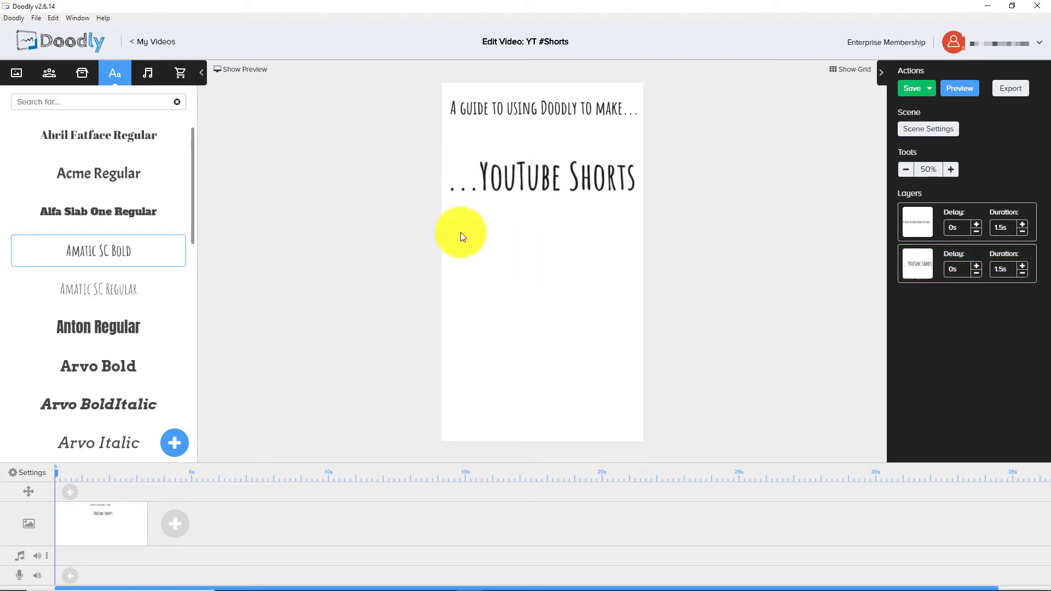
# Step: Search images for 'phone' and place an enlarged phone outline below the title
pyautogui.click(83, 76)
pyautogui.click(87, 101)
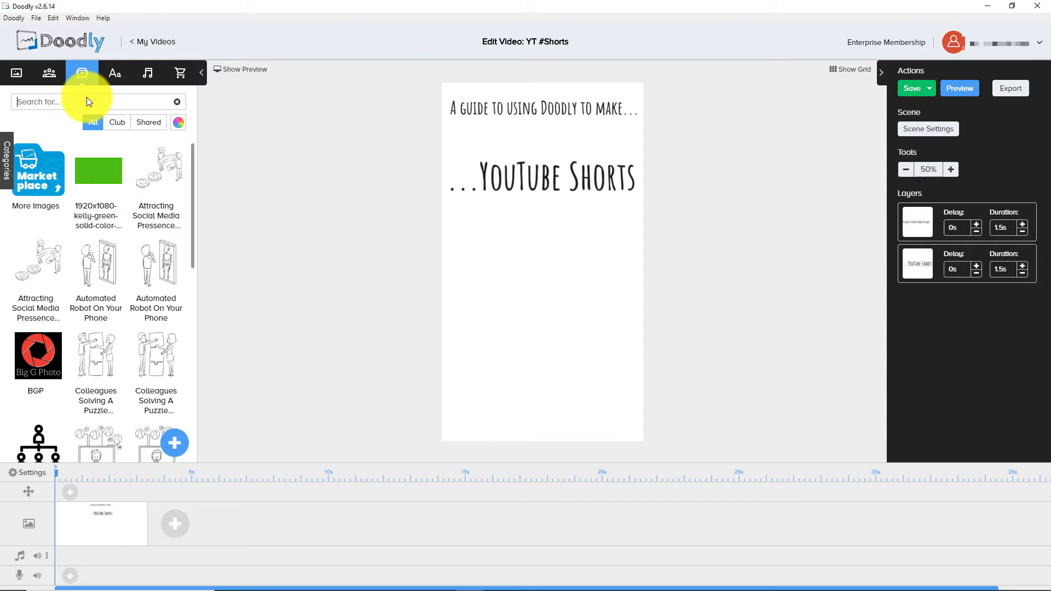
pyautogui.write('phone')
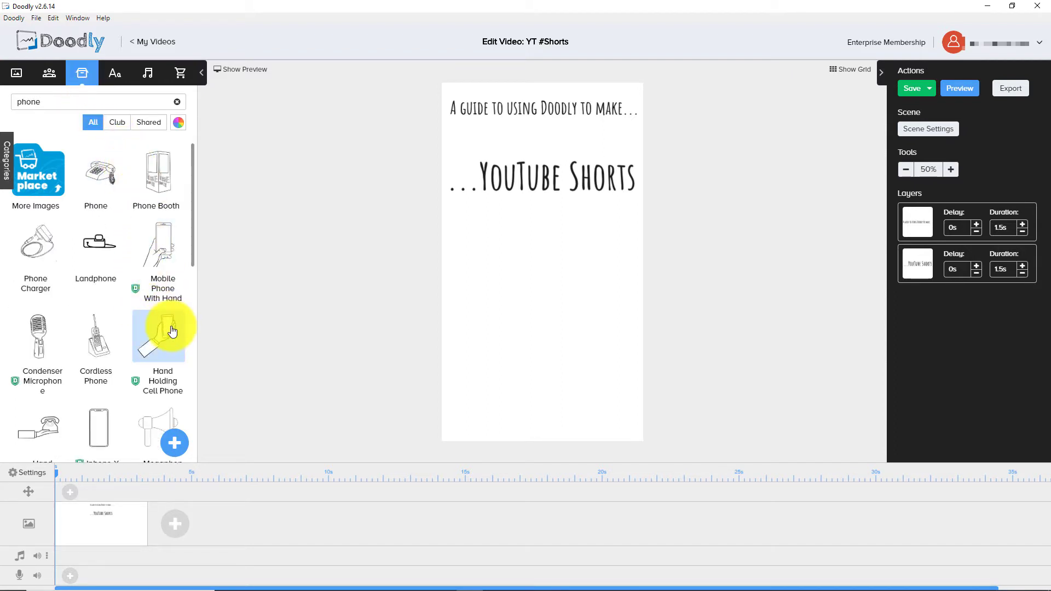
pyautogui.moveTo(98, 451)
pyautogui.mouseDown()
pyautogui.moveTo(129, 412)
pyautogui.moveTo(523, 317)
pyautogui.moveTo(544, 266)
pyautogui.mouseUp()
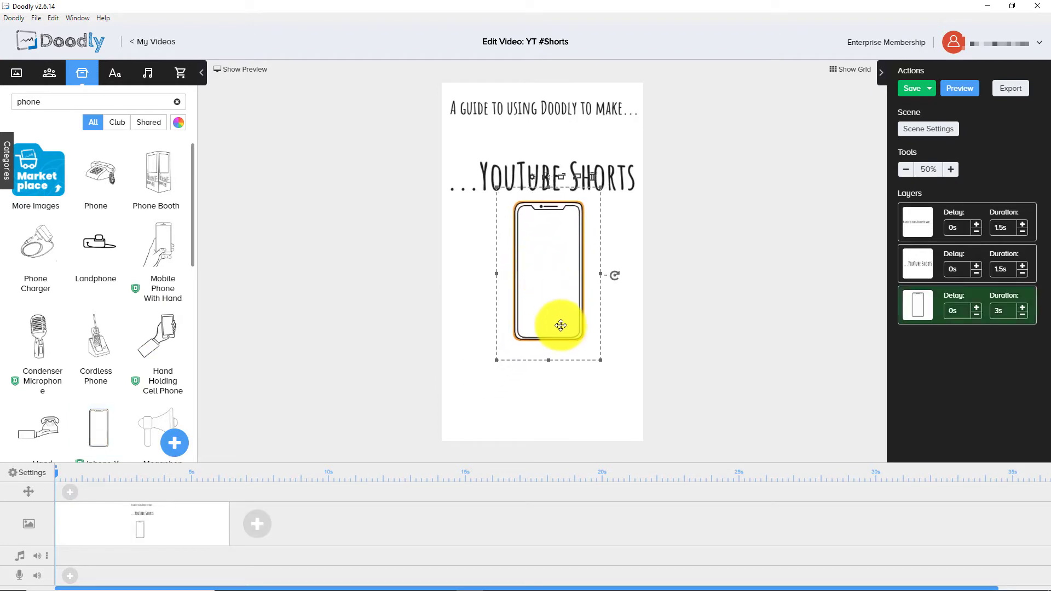
pyautogui.moveTo(602, 360); pyautogui.dragTo(635, 419)
pyautogui.moveTo(577, 329); pyautogui.dragTo(557, 325)
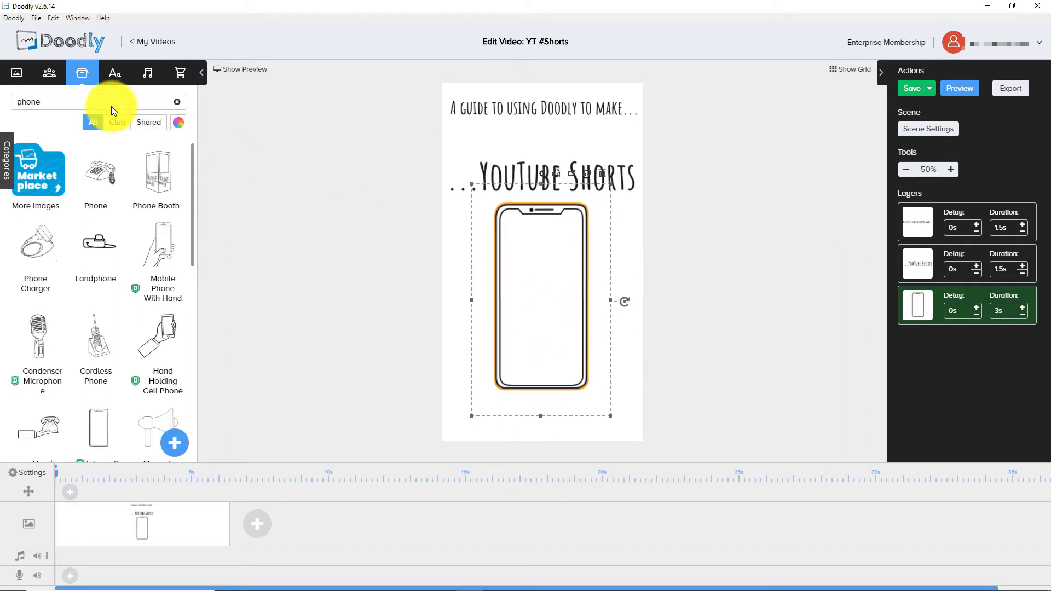
# Step: Add the Creating Video Promotion figure separately onto the phone, shrunk to fit inside
pyautogui.doubleClick(111, 107)
pyautogui.write('video')
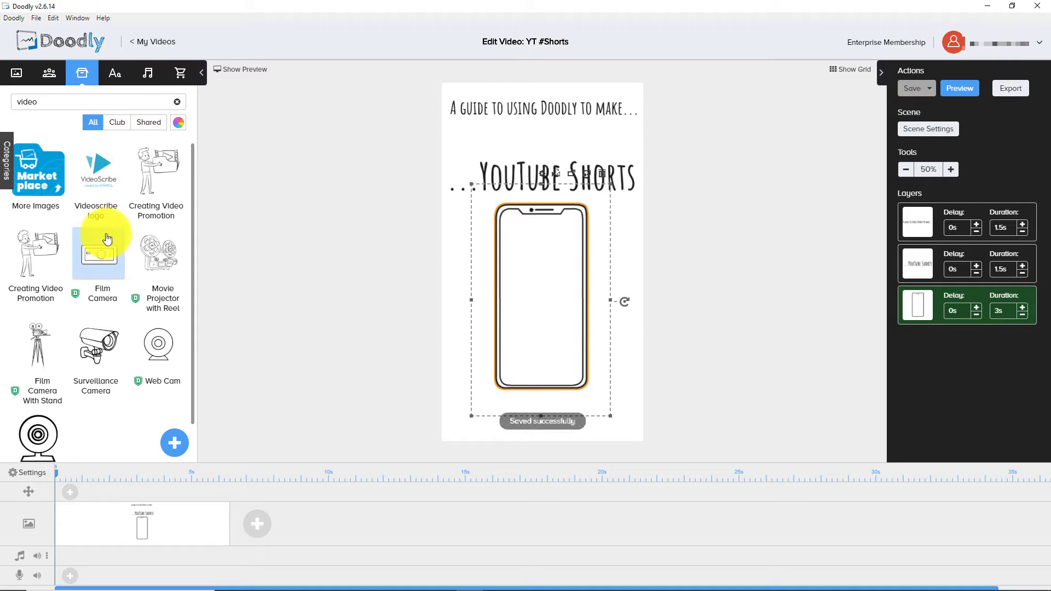
pyautogui.scroll(-1, 108, 235)
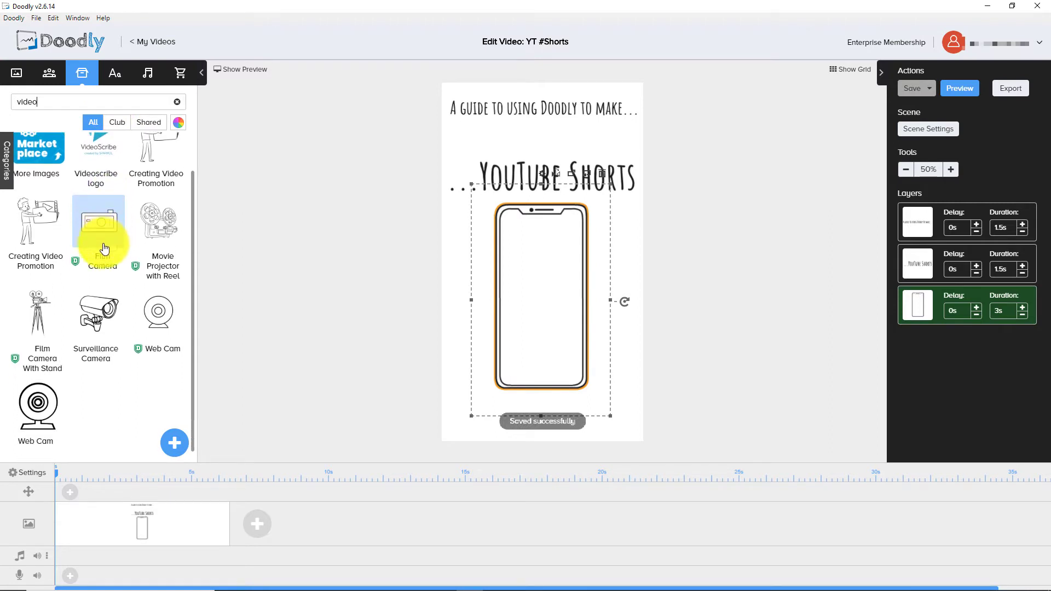
pyautogui.scroll(1, 107, 239)
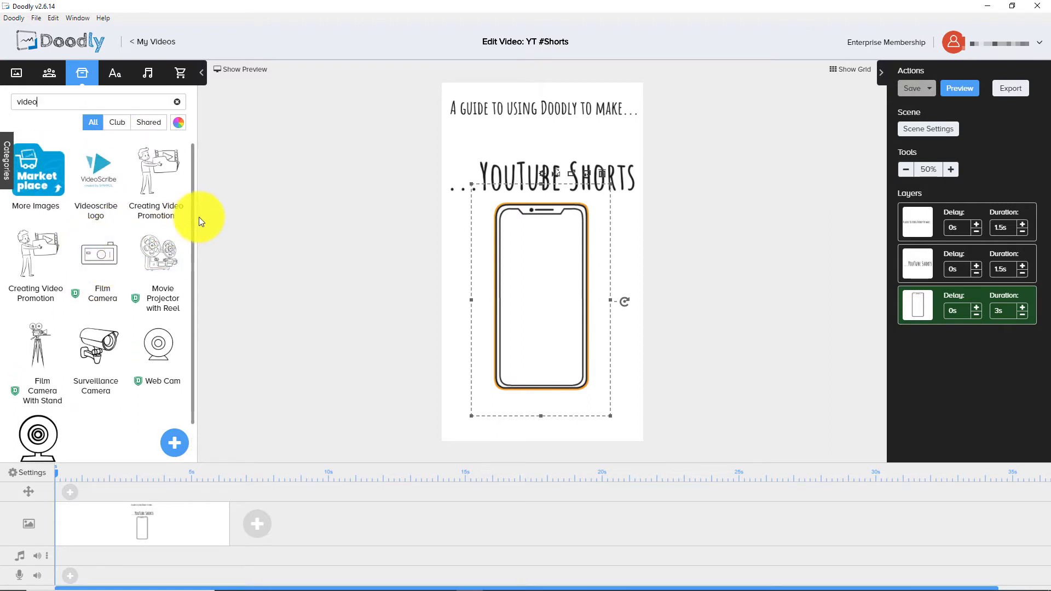
pyautogui.moveTo(157, 167); pyautogui.dragTo(543, 291)
pyautogui.click(475, 321)
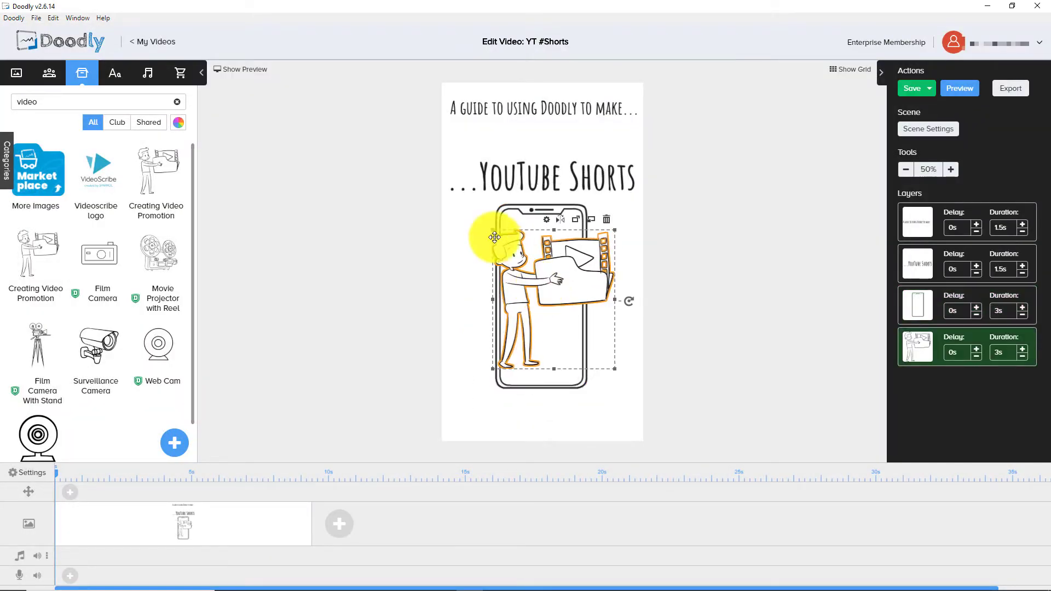
pyautogui.moveTo(494, 237); pyautogui.dragTo(544, 264)
# Step: Duplicate the '...YouTube Shorts' title and retype the copy as '#Shorts'
pyautogui.click(518, 173)
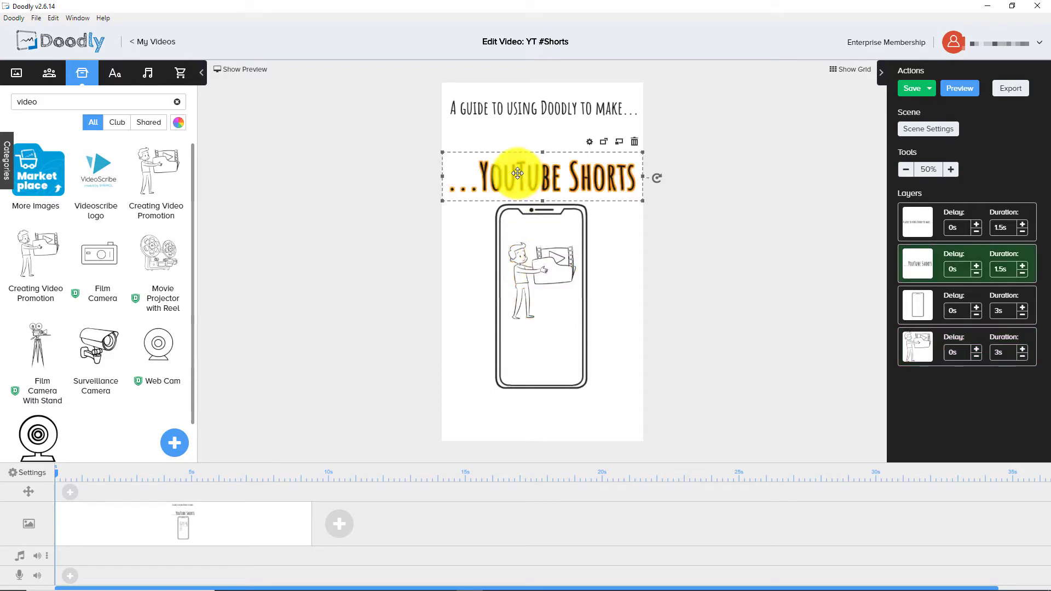
pyautogui.hotkey('ctrl', 'v')
pyautogui.moveTo(517, 174); pyautogui.dragTo(503, 378)
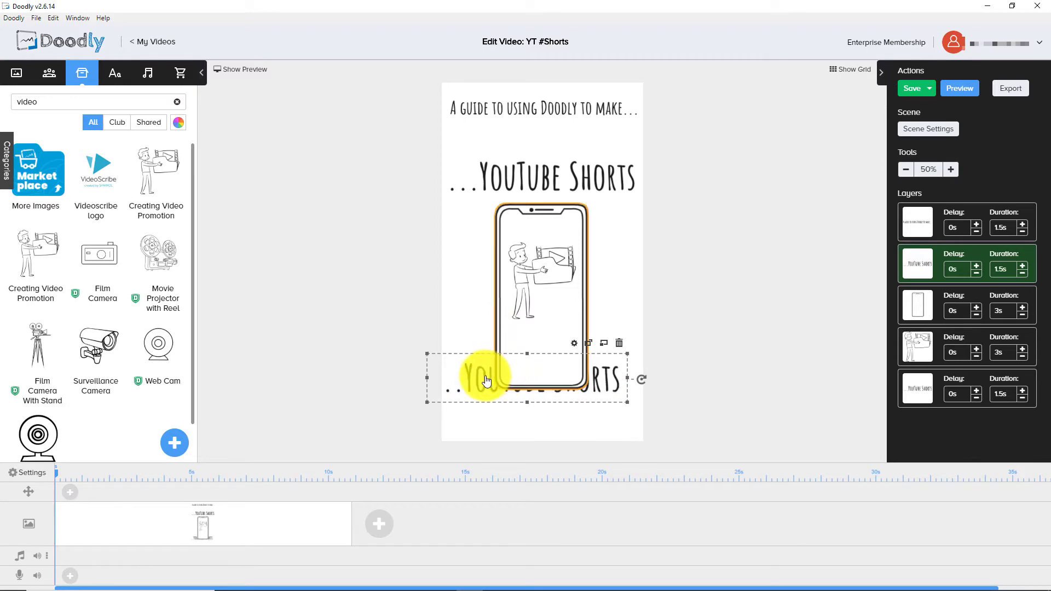
pyautogui.click(481, 376)
pyautogui.click(461, 384)
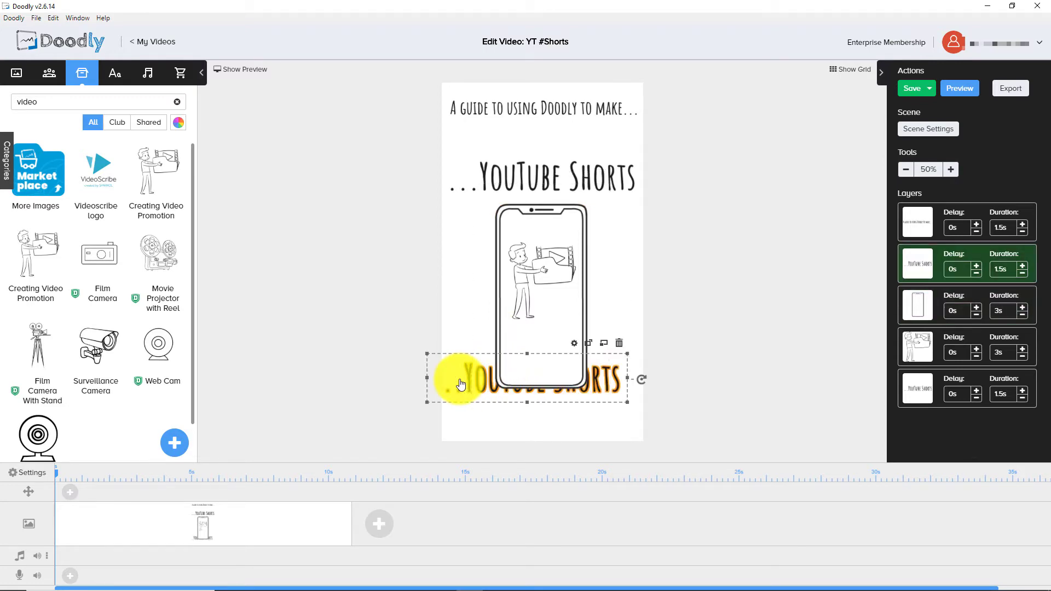
pyautogui.doubleClick(459, 382)
pyautogui.write('#Shorts')
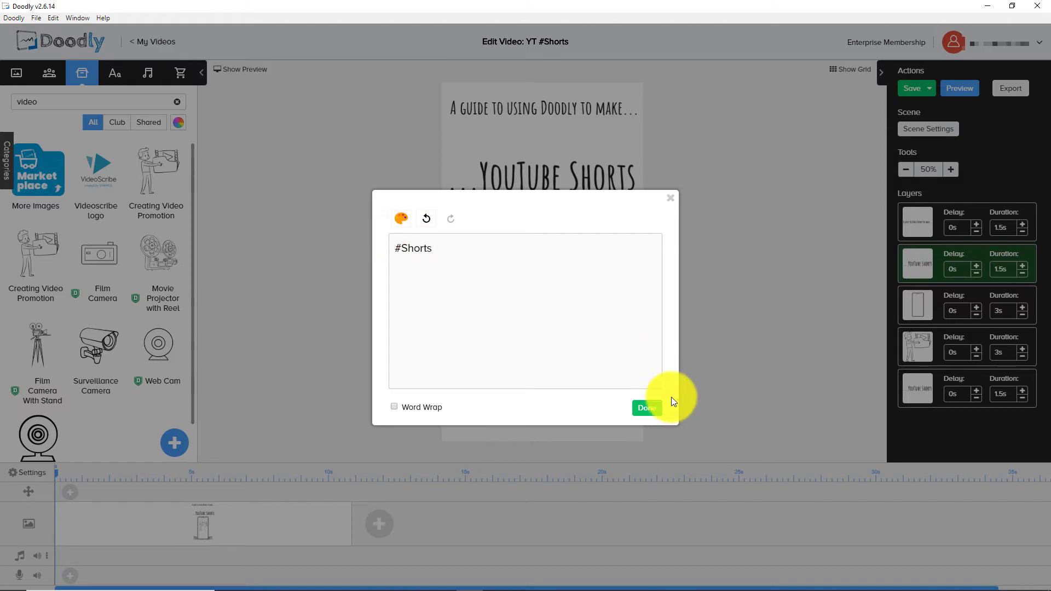
pyautogui.click(652, 406)
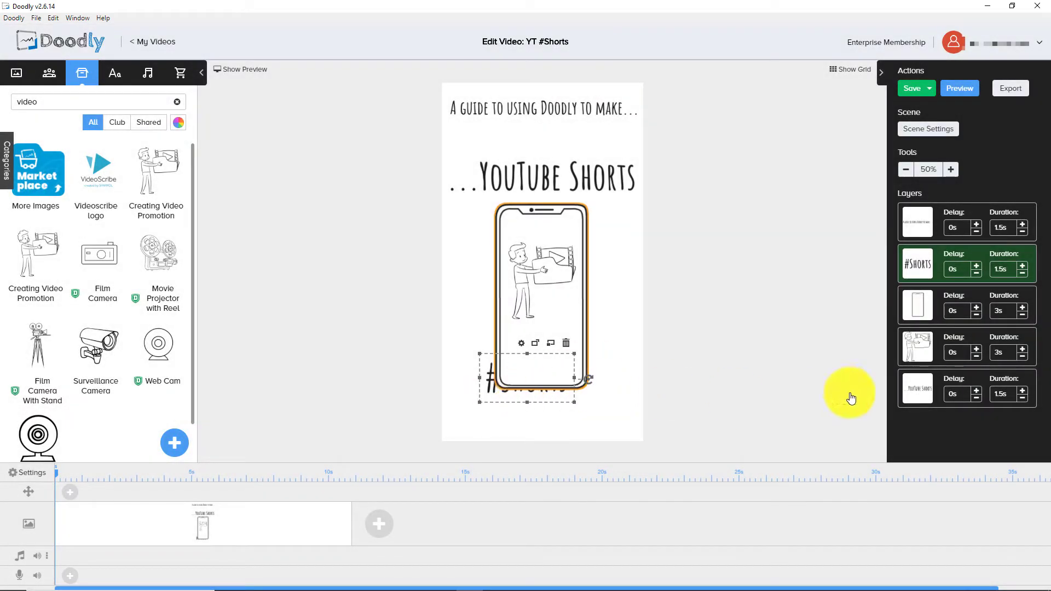
# Step: Make #Shorts the last layer, place it at the phone's bottom, and lower the figure slightly
pyautogui.moveTo(925, 280); pyautogui.dragTo(931, 394)
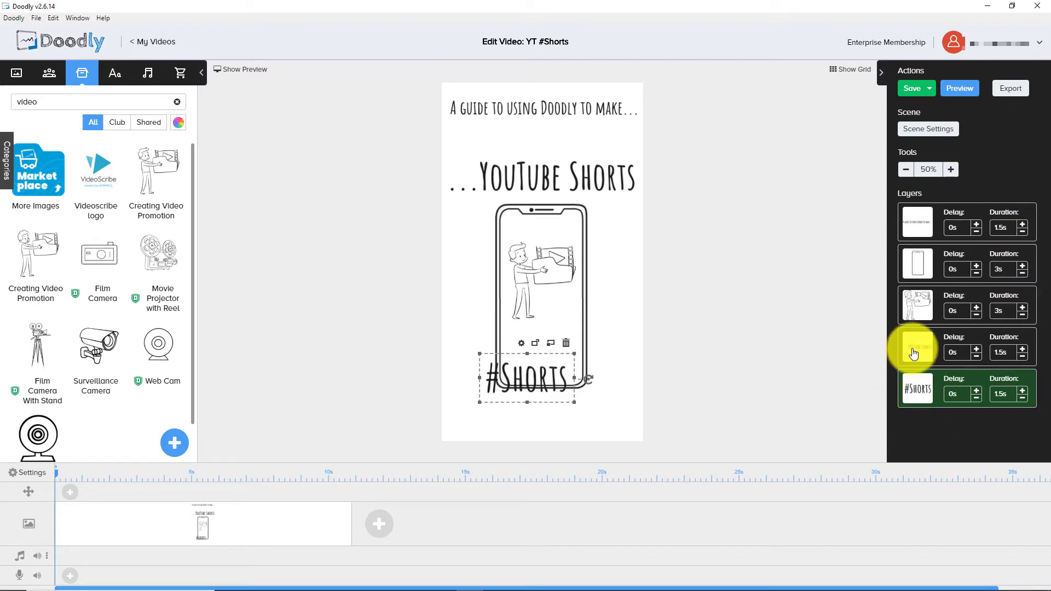
pyautogui.moveTo(913, 353); pyautogui.dragTo(910, 267)
pyautogui.click(527, 381)
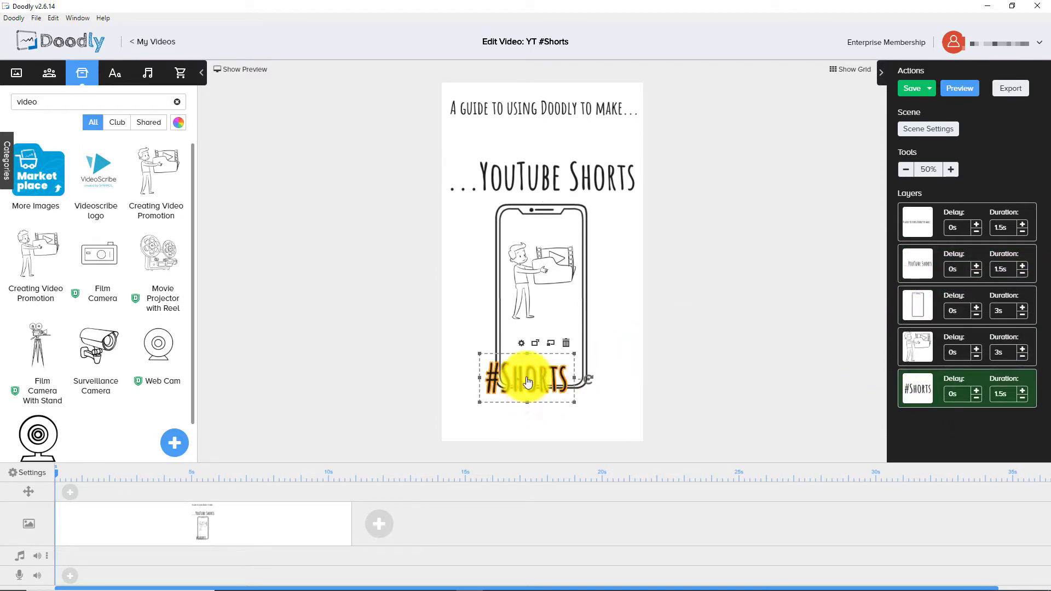
pyautogui.moveTo(528, 381); pyautogui.dragTo(558, 382)
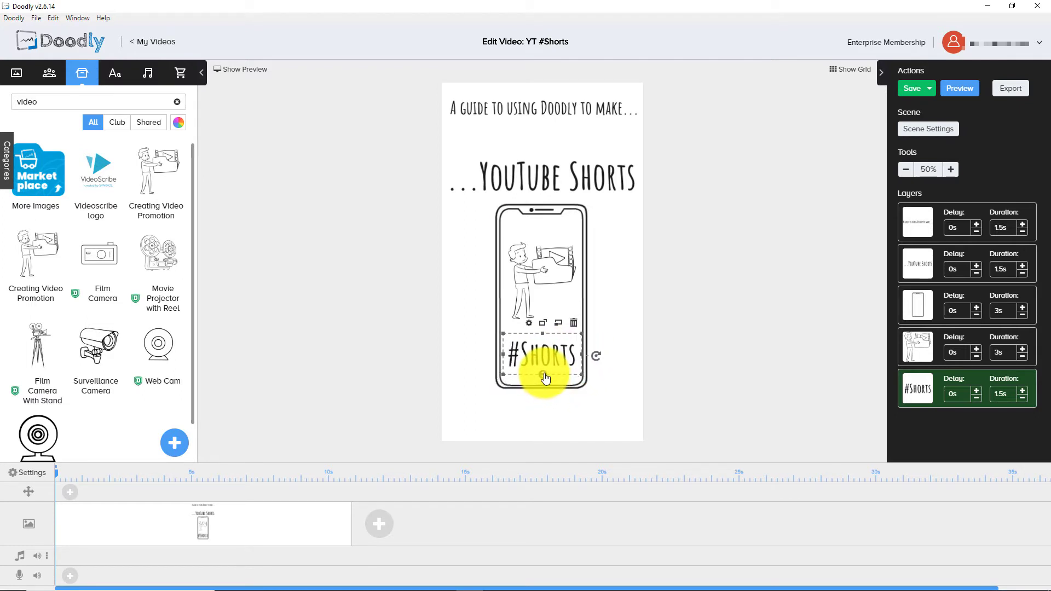
pyautogui.click(556, 363)
pyautogui.moveTo(557, 363); pyautogui.dragTo(558, 368)
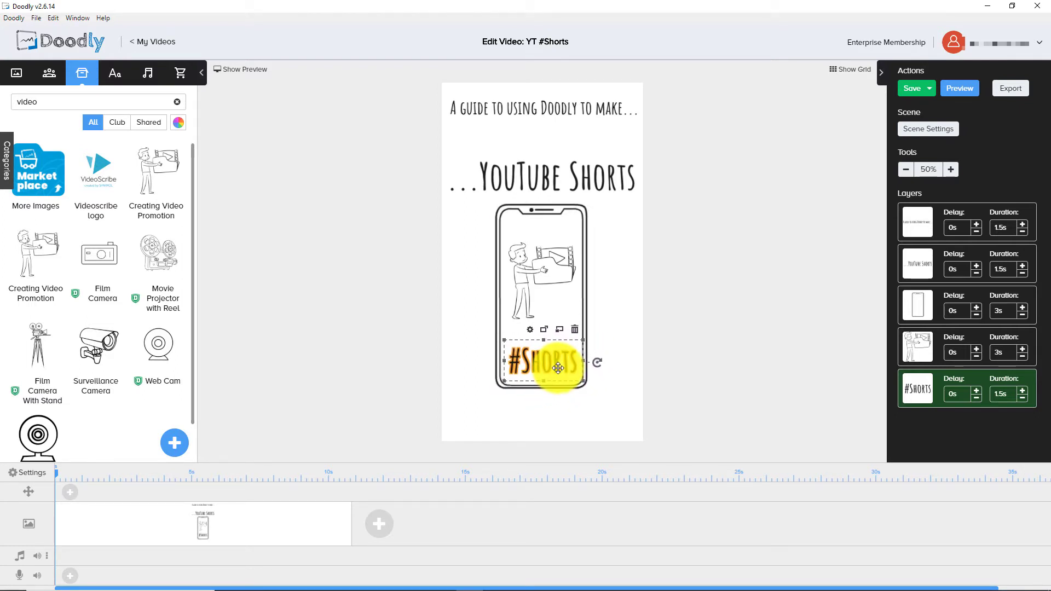
pyautogui.moveTo(546, 280); pyautogui.dragTo(550, 294)
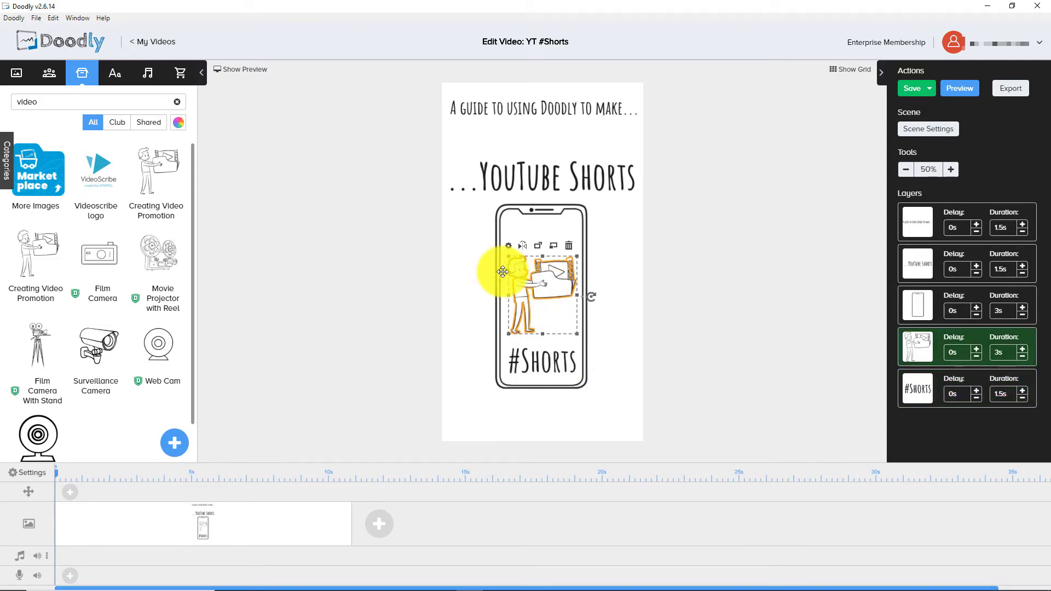
pyautogui.click(455, 245)
# Step: Add the scene subtitle 'Big G video explains how to use Doodly to make YouTube Shorts'
pyautogui.click(925, 130)
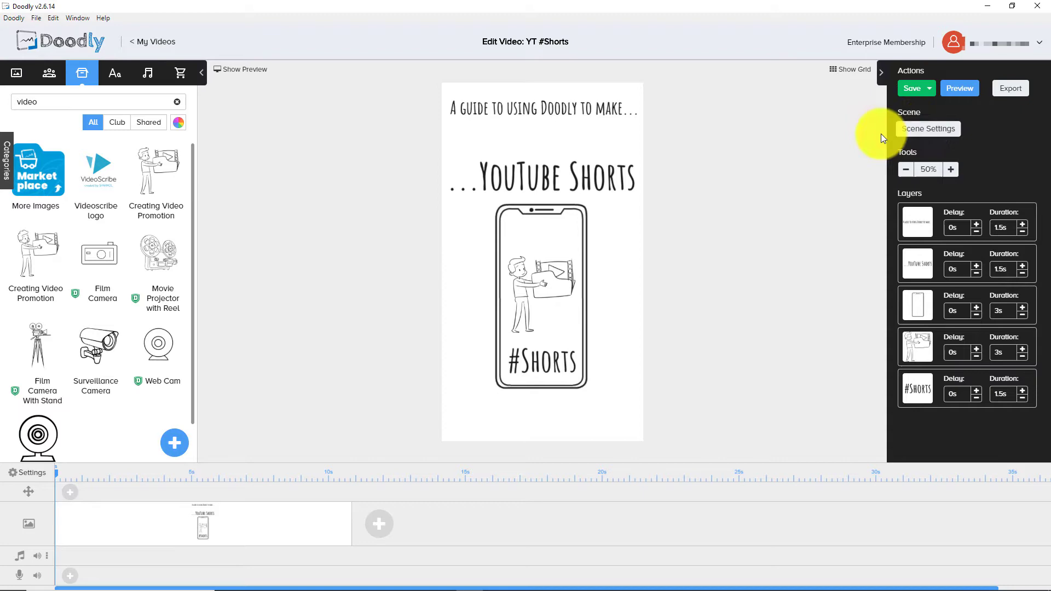
pyautogui.write('Big G video ex')
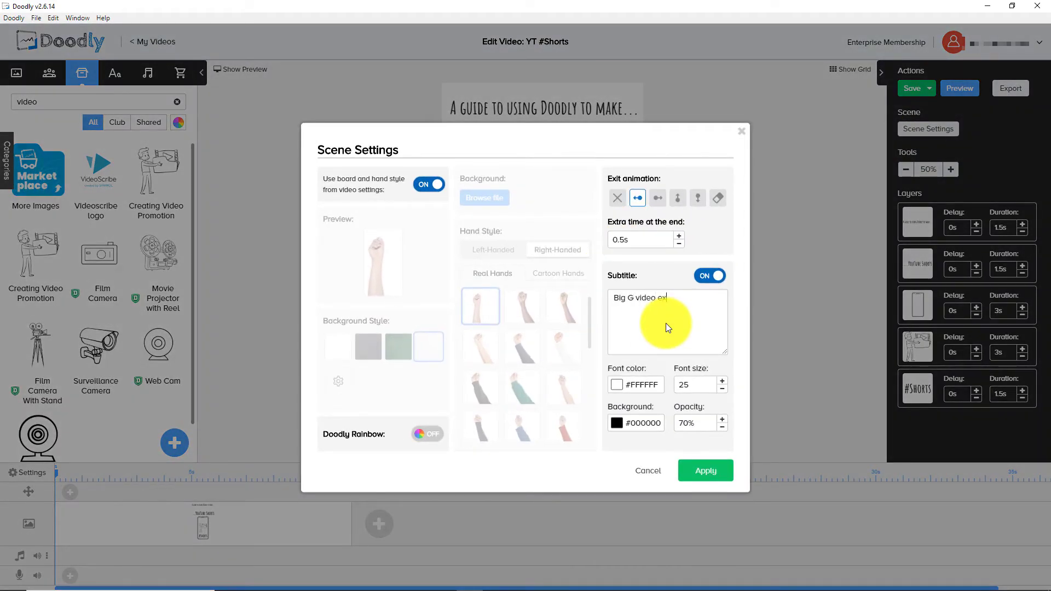
pyautogui.write('plains how to use Doodly to make YouTube ')
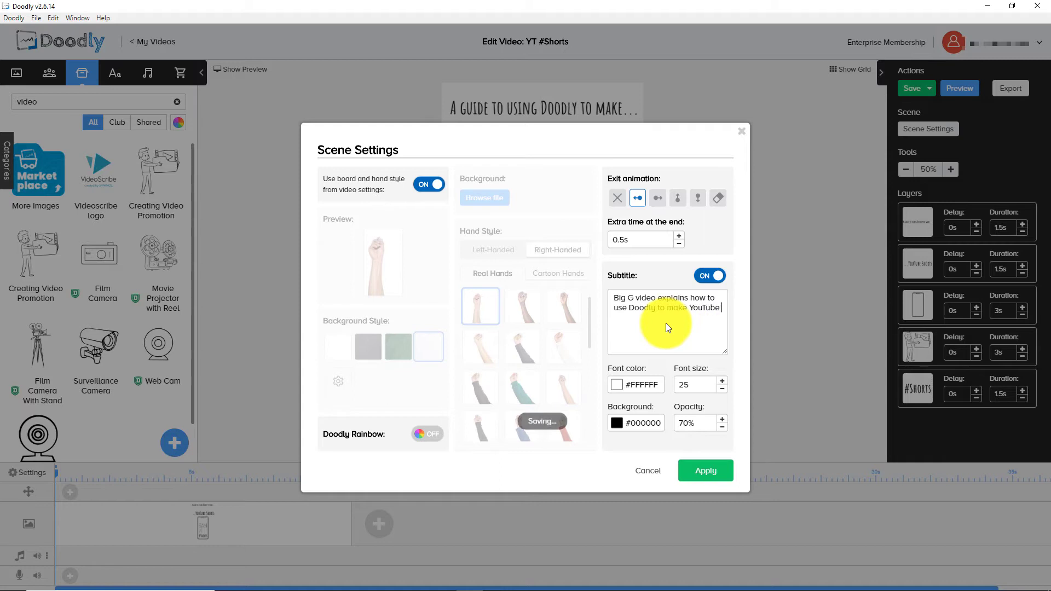
pyautogui.write('Shorts')
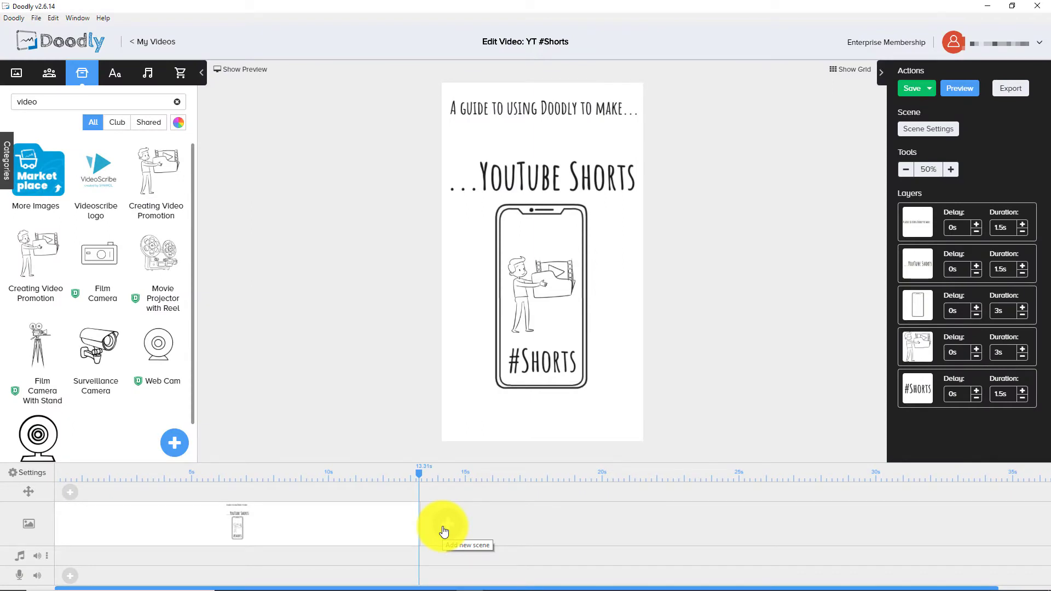
# Step: Add a new scene containing two Bold Rectangles, the copy placed lower
pyautogui.click(444, 531)
pyautogui.doubleClick(119, 104)
pyautogui.write('rect')
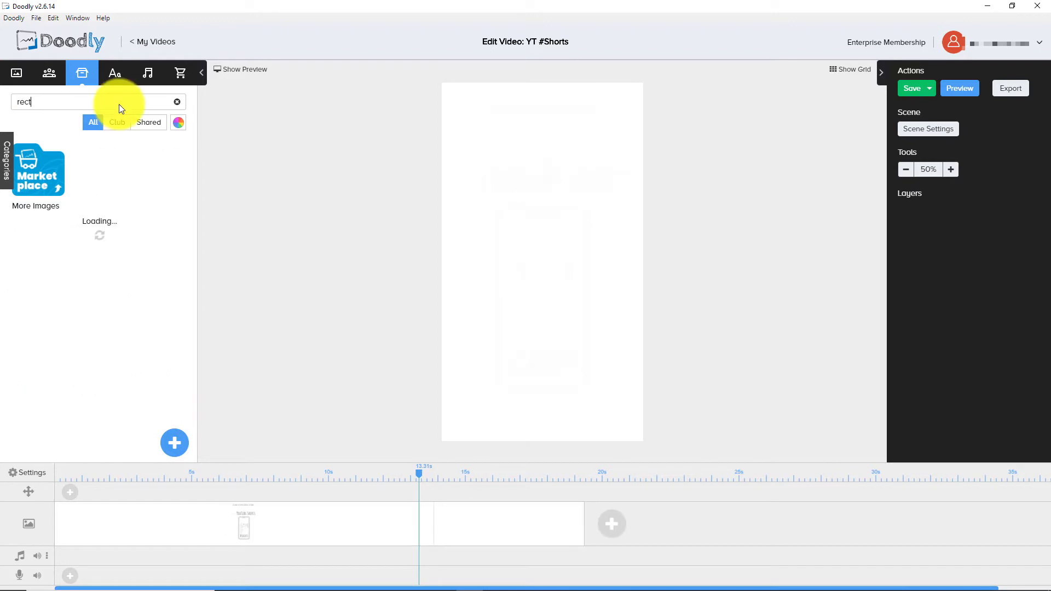
pyautogui.write('angle')
pyautogui.moveTo(159, 170); pyautogui.dragTo(537, 159)
pyautogui.hotkey('ctrl', 'c')
pyautogui.hotkey('ctrl', 'v')
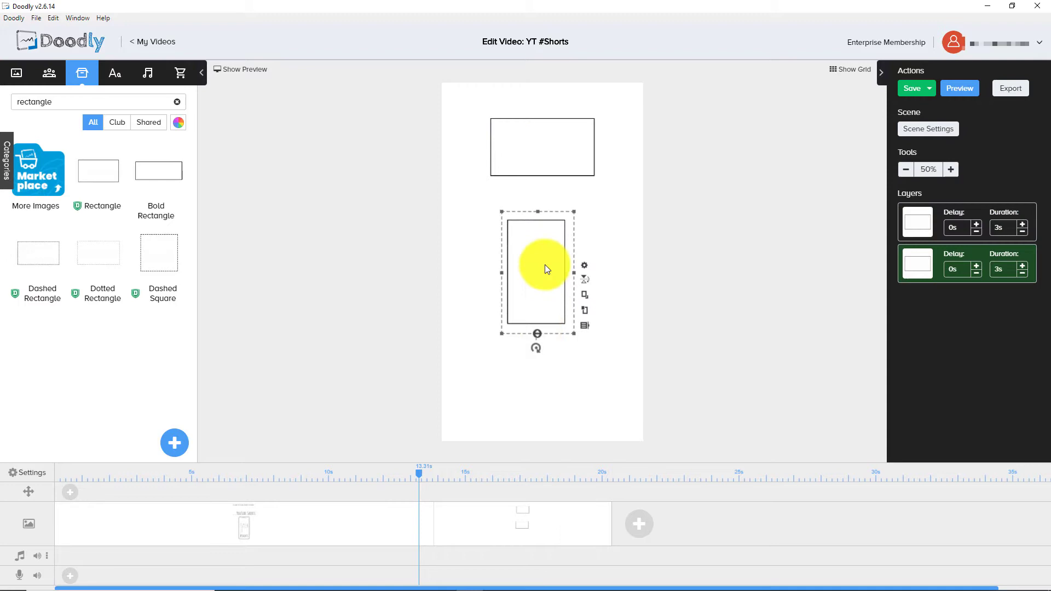
pyautogui.moveTo(542, 265); pyautogui.dragTo(542, 309)
pyautogui.click(485, 196)
# Step: Add Amatic SC Bold text 'Manually set the resolution as 1080 wide by 1920 high' on two lines
pyautogui.click(115, 72)
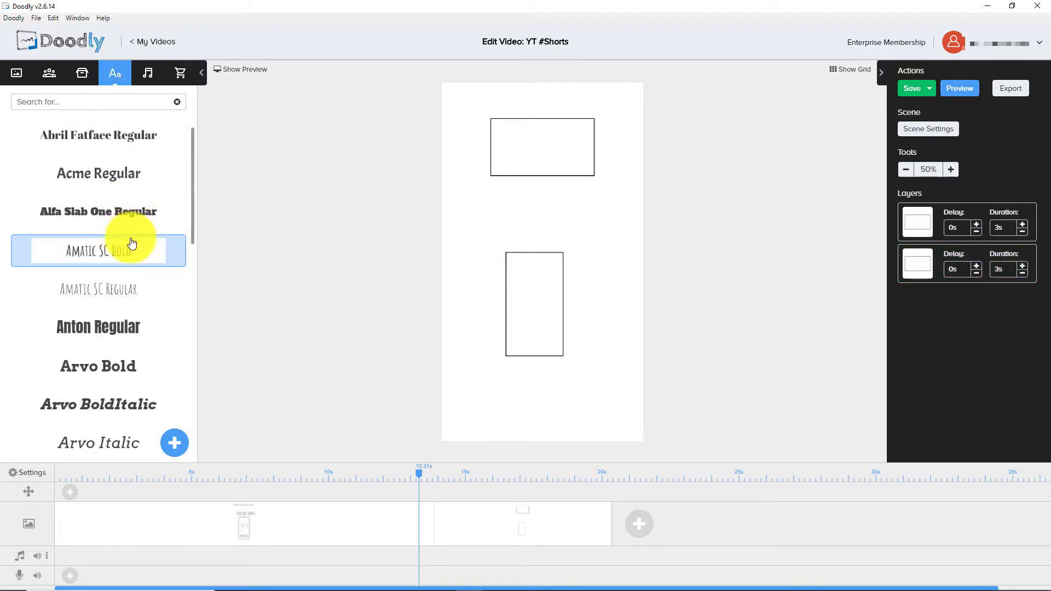
pyautogui.moveTo(120, 250); pyautogui.dragTo(540, 216)
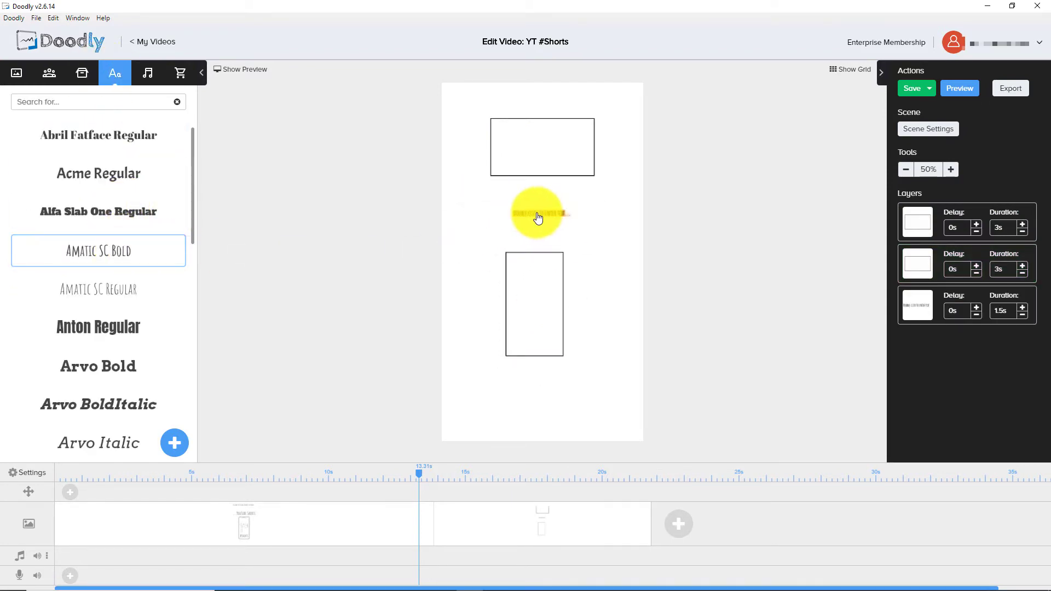
pyautogui.doubleClick(537, 216)
pyautogui.write('Manually set ')
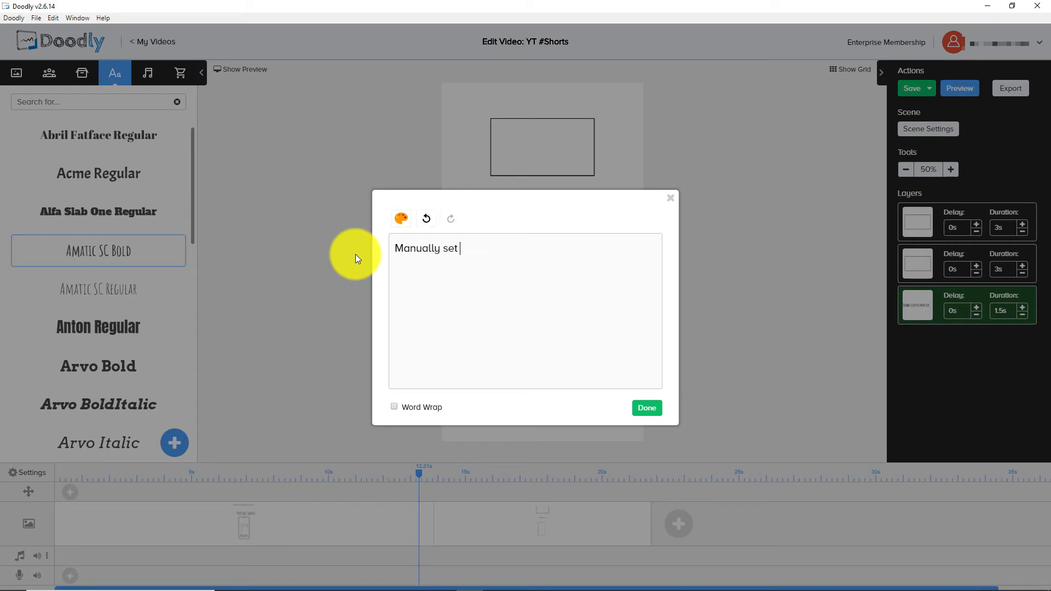
pyautogui.write('the resolution')
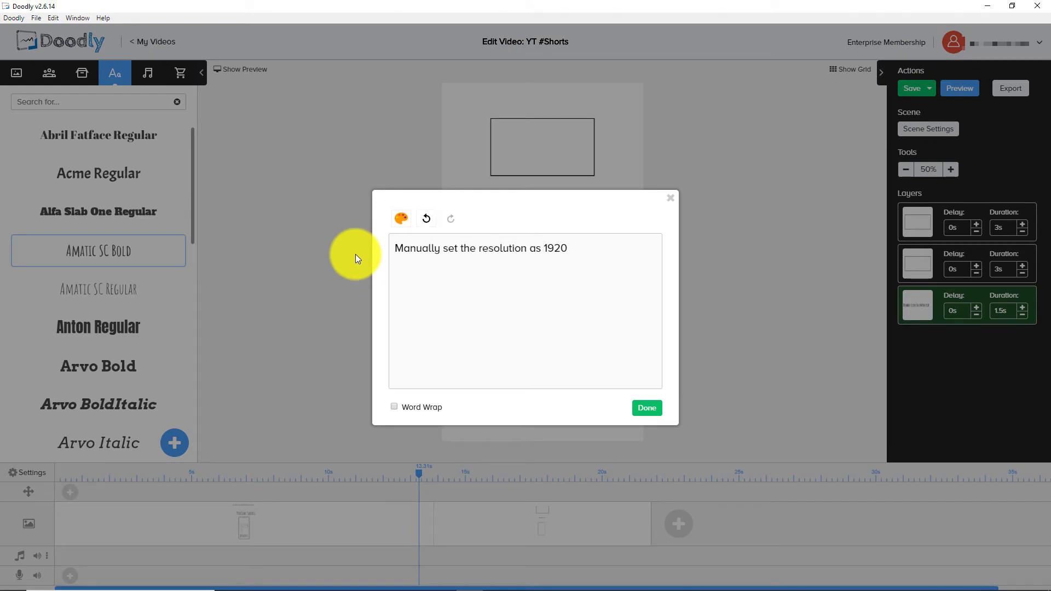
pyautogui.write(' as 1080 wide by 1920 high')
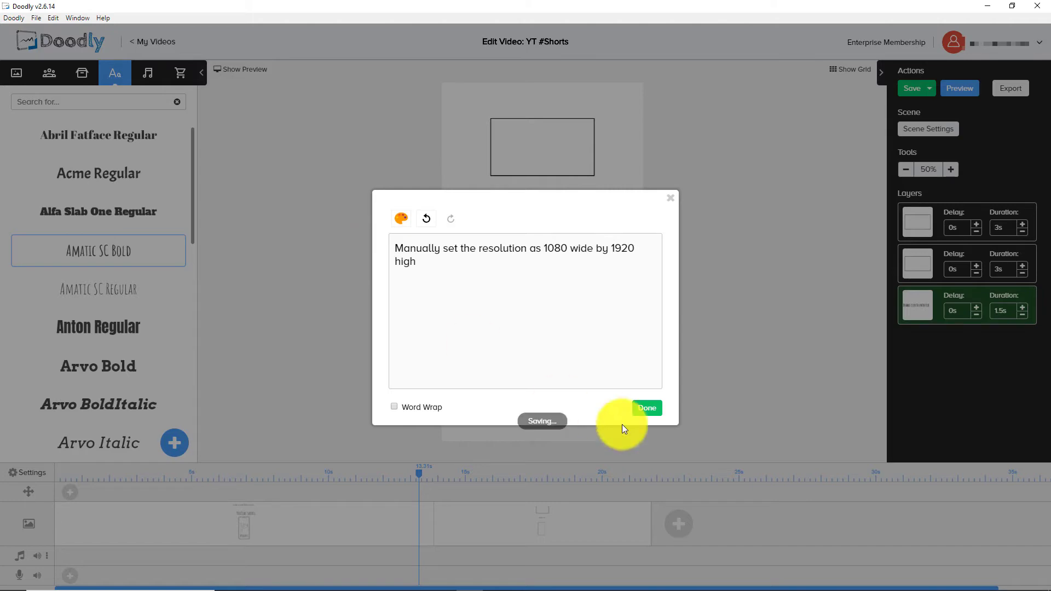
pyautogui.click(648, 410)
pyautogui.doubleClick(542, 222)
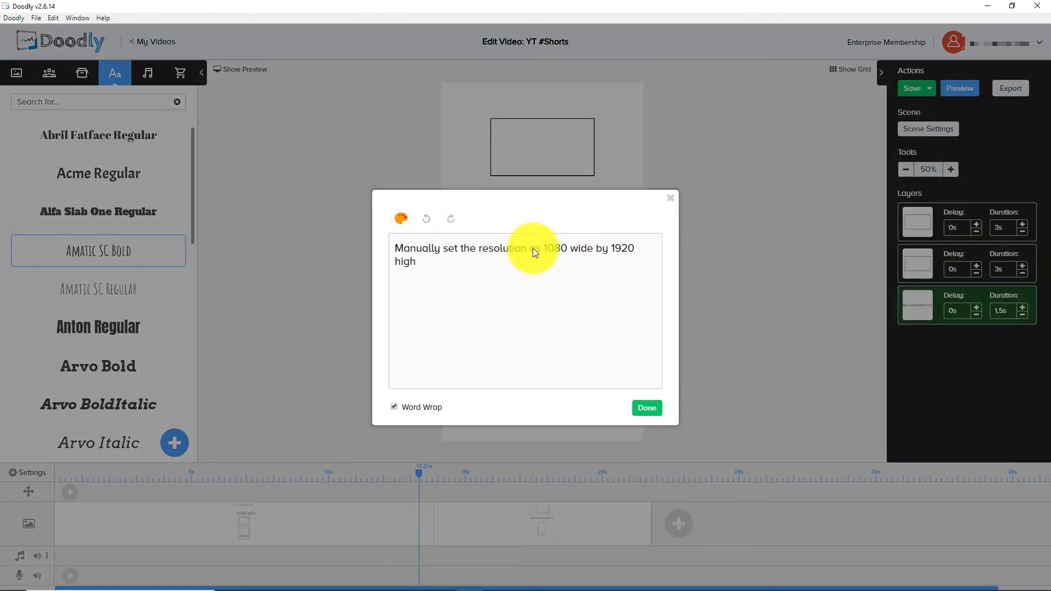
pyautogui.click(546, 251)
pyautogui.press('Return')
pyautogui.click(647, 407)
# Step: Enlarge and centre the resolution text at top, tall rectangle beneath, wide rectangle at bottom
pyautogui.moveTo(544, 258); pyautogui.dragTo(545, 305)
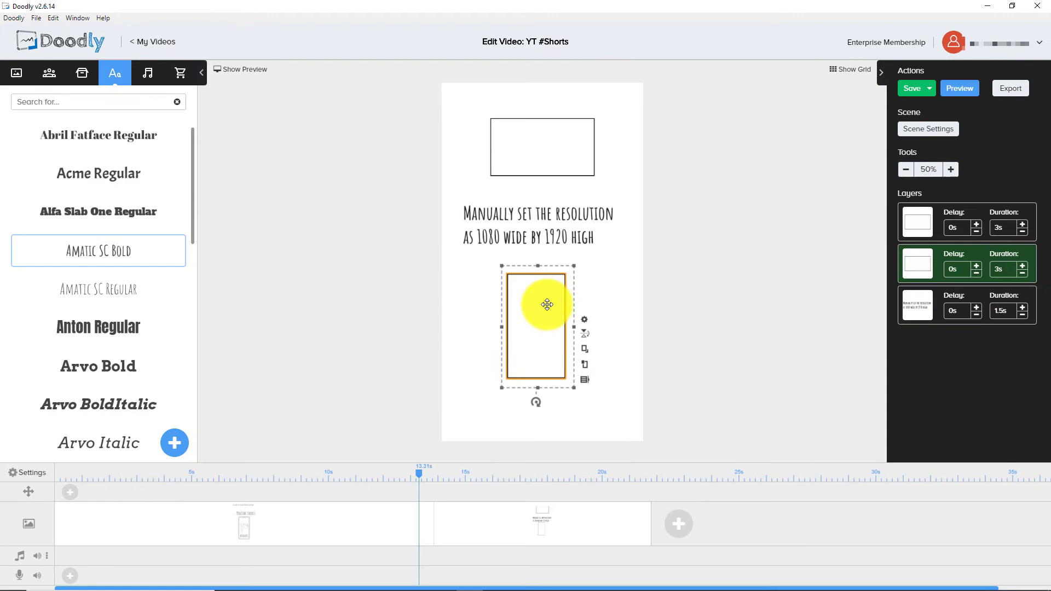
pyautogui.moveTo(544, 230); pyautogui.dragTo(545, 159)
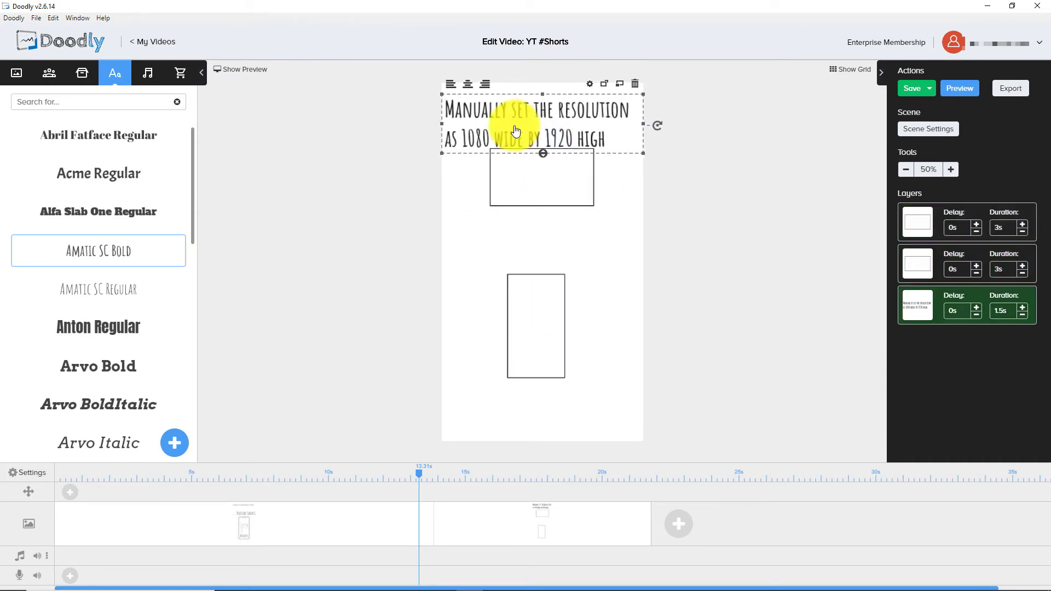
pyautogui.click(468, 88)
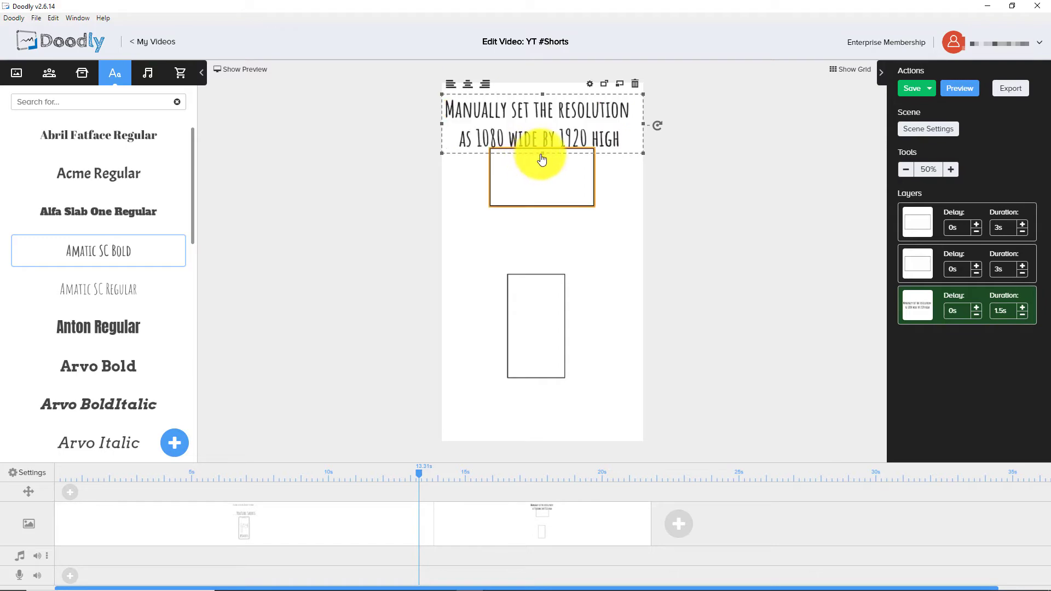
pyautogui.moveTo(572, 197); pyautogui.dragTo(645, 366)
pyautogui.moveTo(544, 291); pyautogui.dragTo(545, 204)
pyautogui.moveTo(600, 359); pyautogui.dragTo(529, 362)
# Step: Copy the resolution text into a '1080' label below the tall rectangle
pyautogui.click(498, 135)
pyautogui.hotkey('ctrl', 'c')
pyautogui.hotkey('ctrl', 'v')
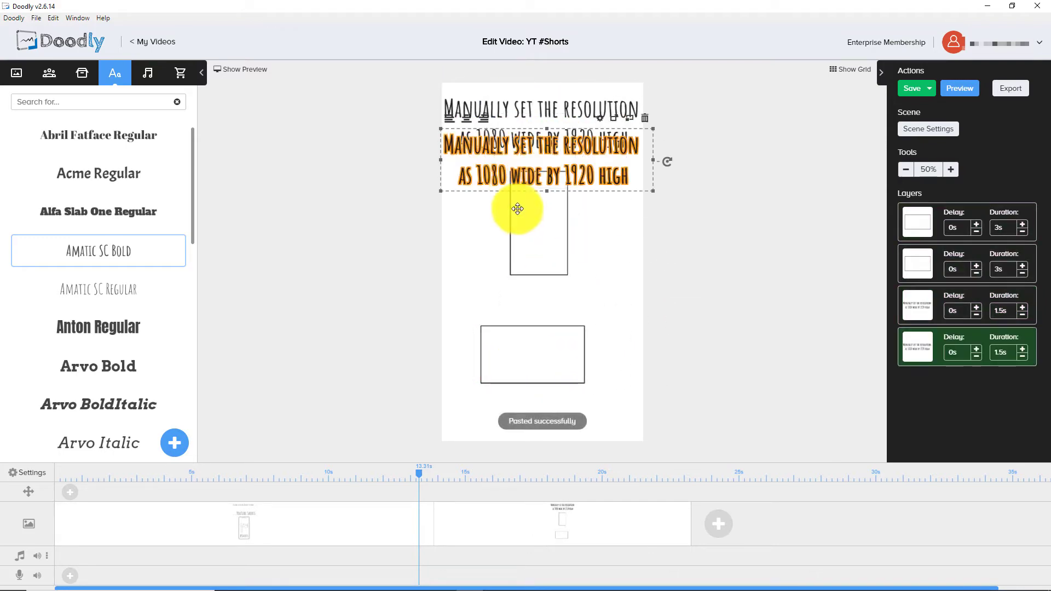
pyautogui.moveTo(516, 203); pyautogui.dragTo(499, 301)
pyautogui.doubleClick(500, 301)
pyautogui.write('1080')
pyautogui.click(647, 408)
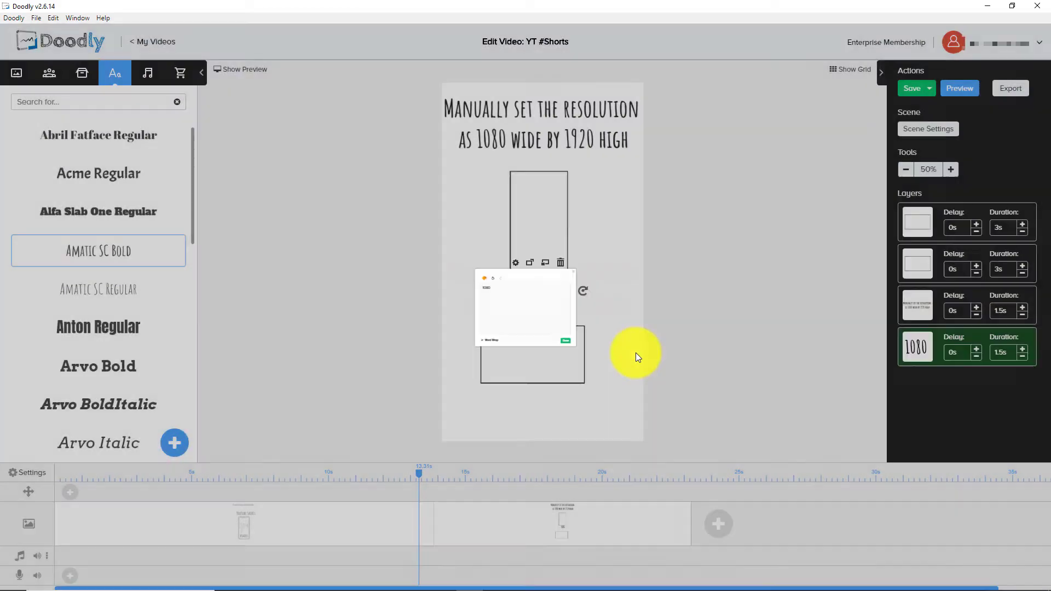
# Step: Copy the 1080 label into a '1920' label beside the tall rectangle
pyautogui.hotkey('ctrl', 'c')
pyautogui.hotkey('ctrl', 'v')
pyautogui.moveTo(541, 294); pyautogui.dragTo(612, 206)
pyautogui.doubleClick(612, 207)
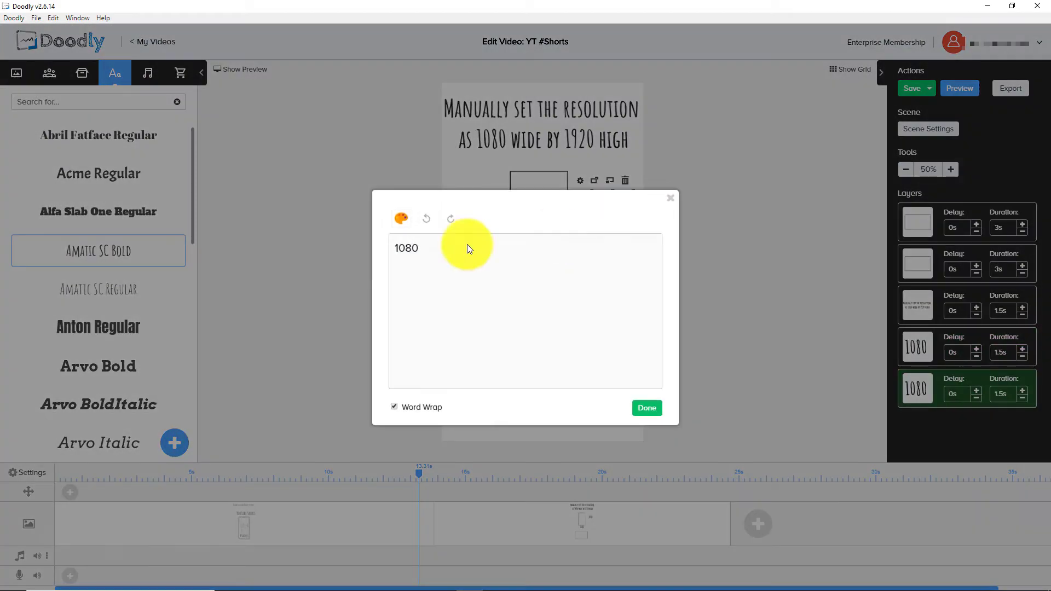
pyautogui.write('1920')
pyautogui.click(645, 411)
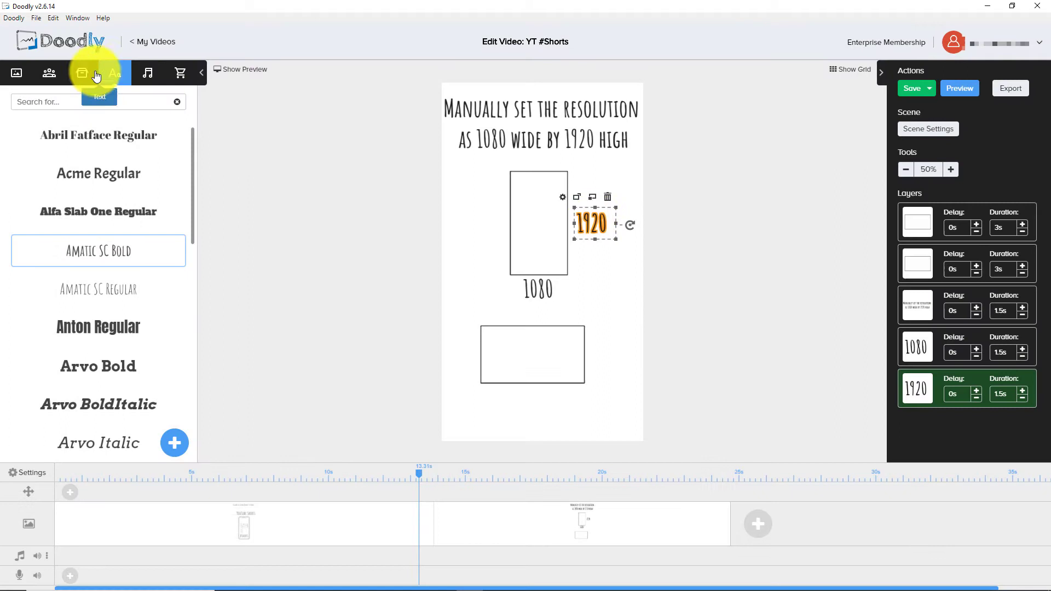
# Step: Add a double-headed arrow along the tall rectangle's bottom edge, with 1080 below it
pyautogui.click(82, 73)
pyautogui.write('arrow')
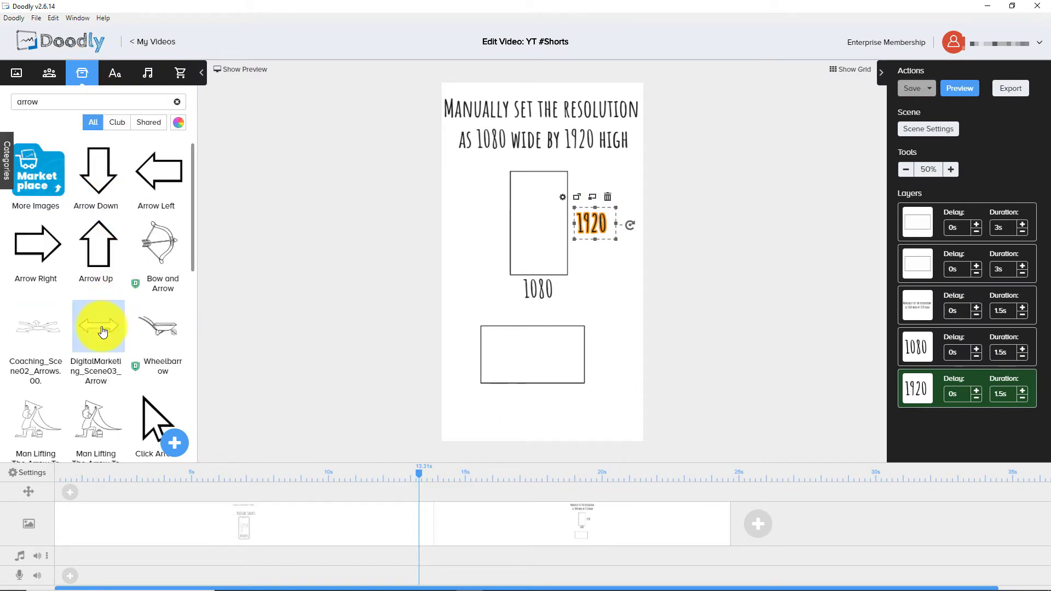
pyautogui.moveTo(103, 327); pyautogui.dragTo(504, 246)
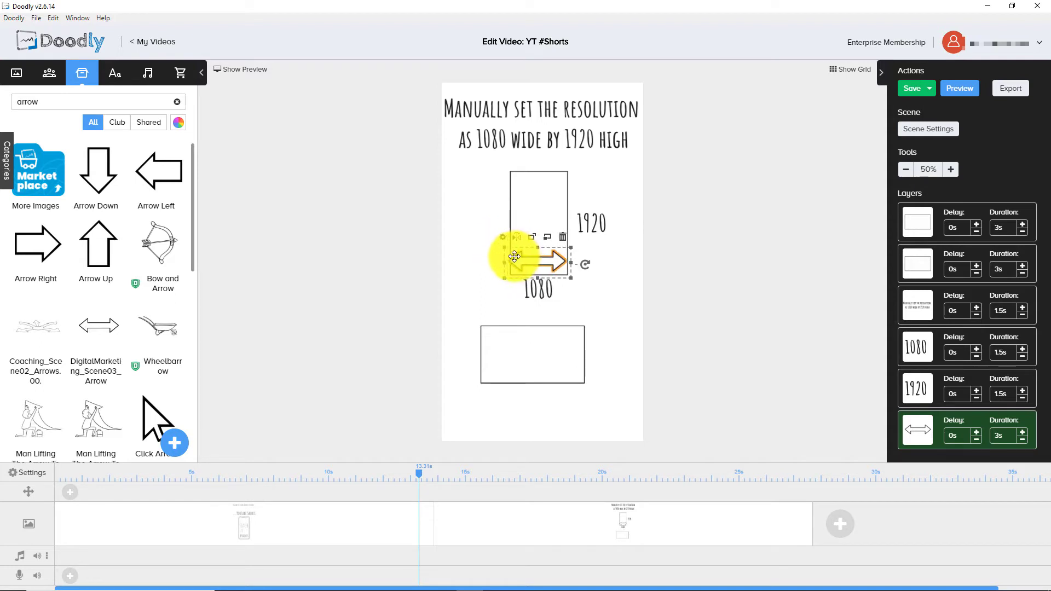
pyautogui.moveTo(523, 294); pyautogui.dragTo(524, 313)
pyautogui.moveTo(500, 354); pyautogui.dragTo(502, 391)
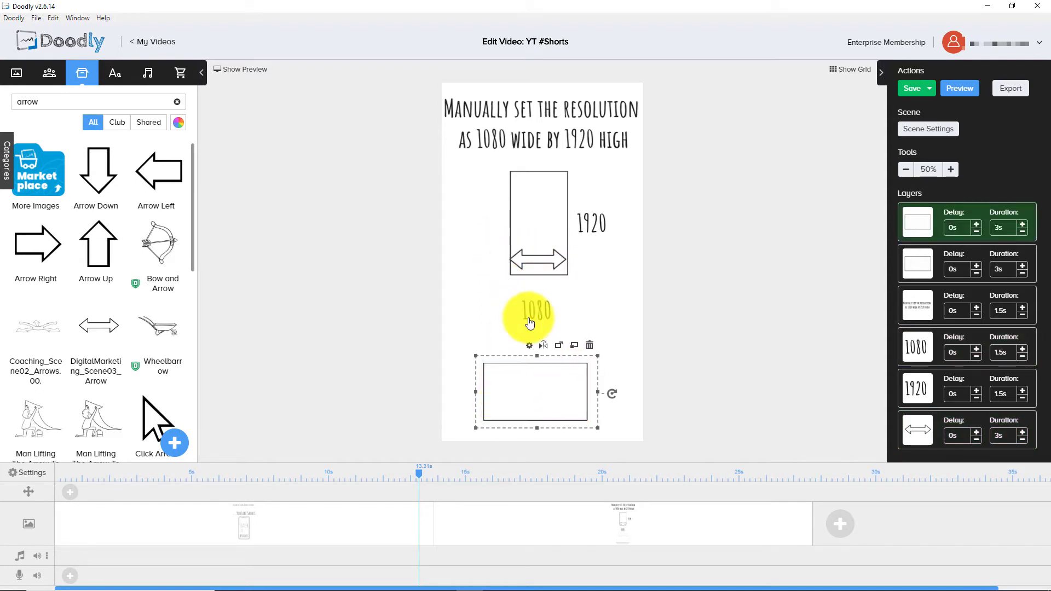
pyautogui.click(535, 312)
pyautogui.click(535, 251)
pyautogui.moveTo(535, 251); pyautogui.dragTo(539, 297)
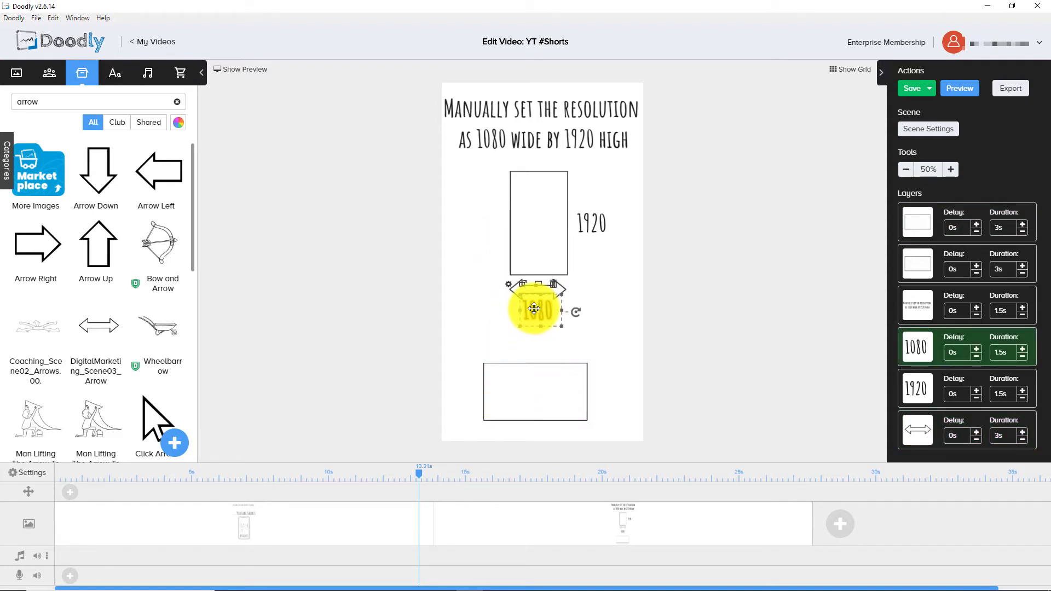
# Step: Add a vertical double arrow with 1920 beside it and delete the unused bottom rectangle
pyautogui.moveTo(112, 326); pyautogui.dragTo(521, 286)
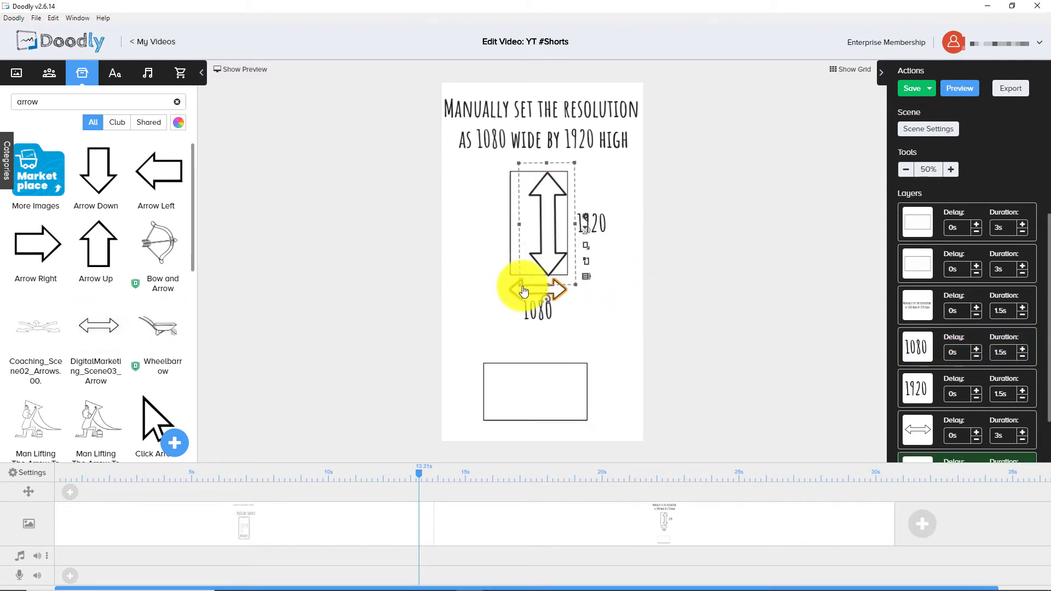
pyautogui.moveTo(589, 224); pyautogui.dragTo(606, 224)
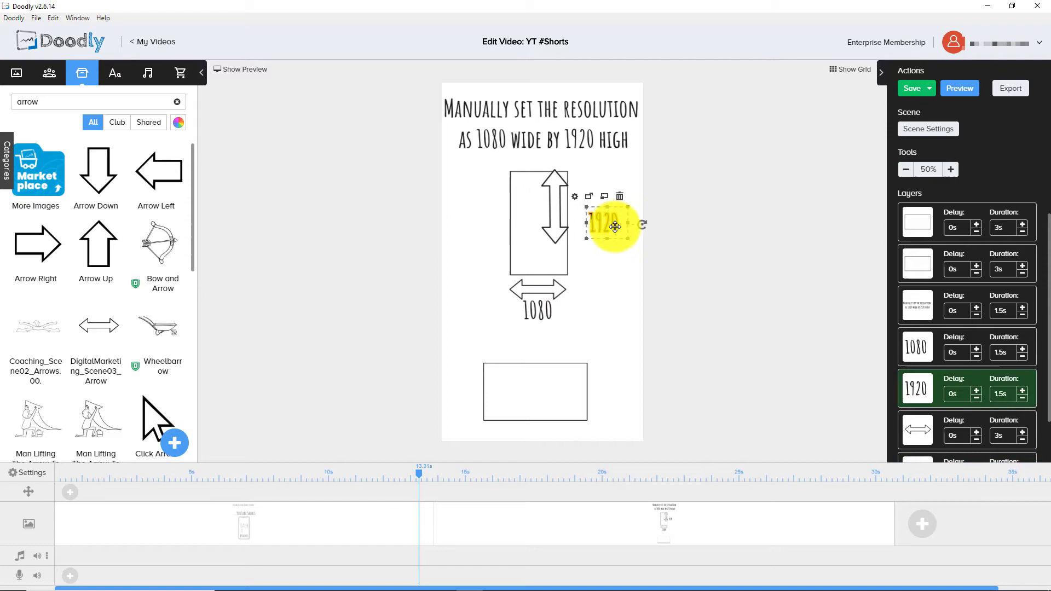
pyautogui.click(575, 236)
pyautogui.click(624, 222)
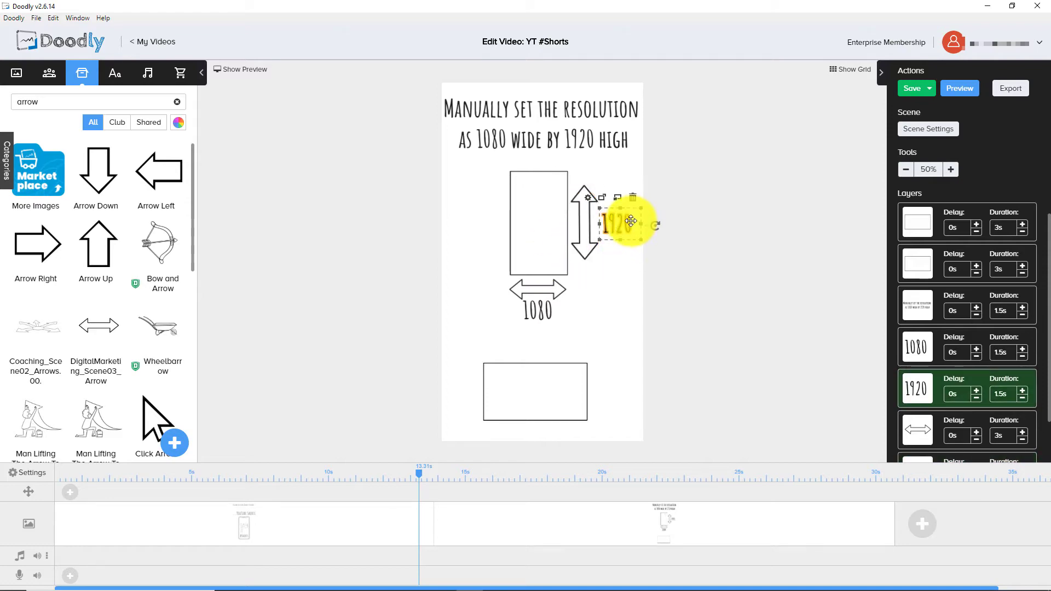
pyautogui.click(590, 357)
pyautogui.click(591, 348)
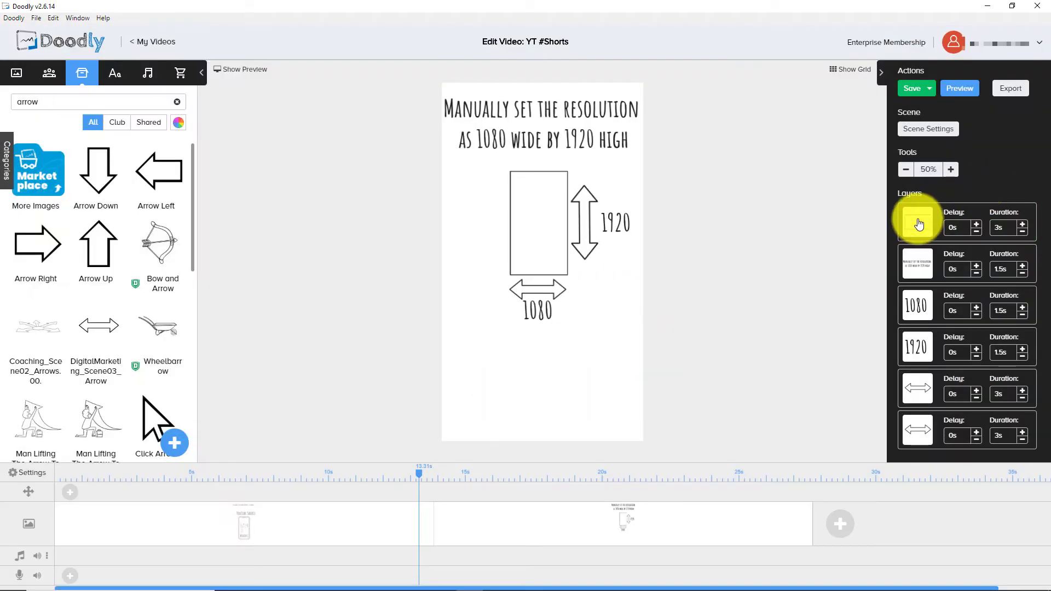
# Step: Reorder layers so the title and rectangle draw first and the vertical arrow precedes 1920
pyautogui.click(917, 264)
pyautogui.moveTo(925, 390); pyautogui.dragTo(920, 331)
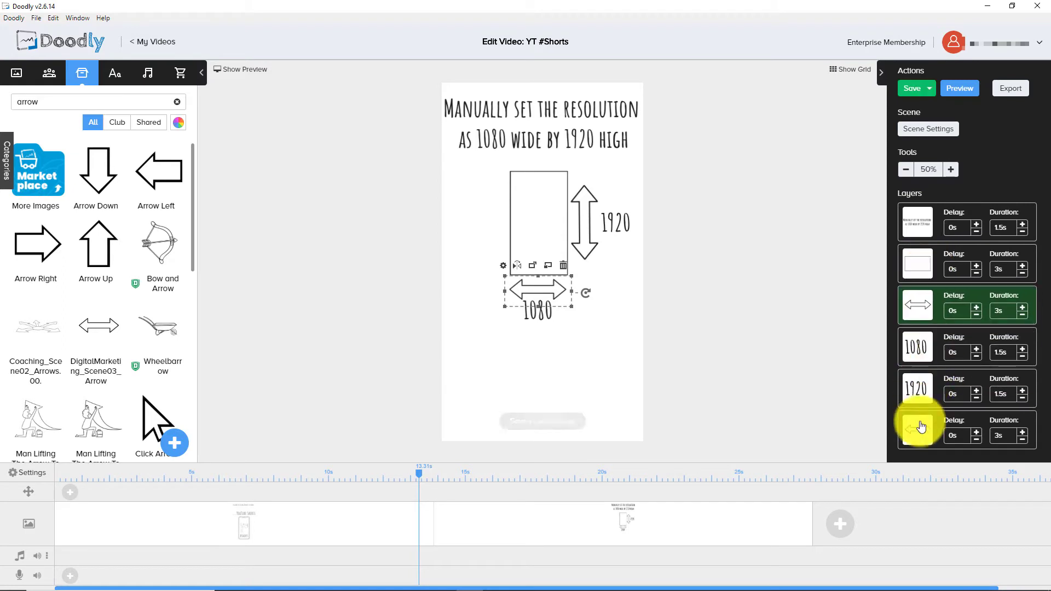
pyautogui.moveTo(920, 425); pyautogui.dragTo(899, 274)
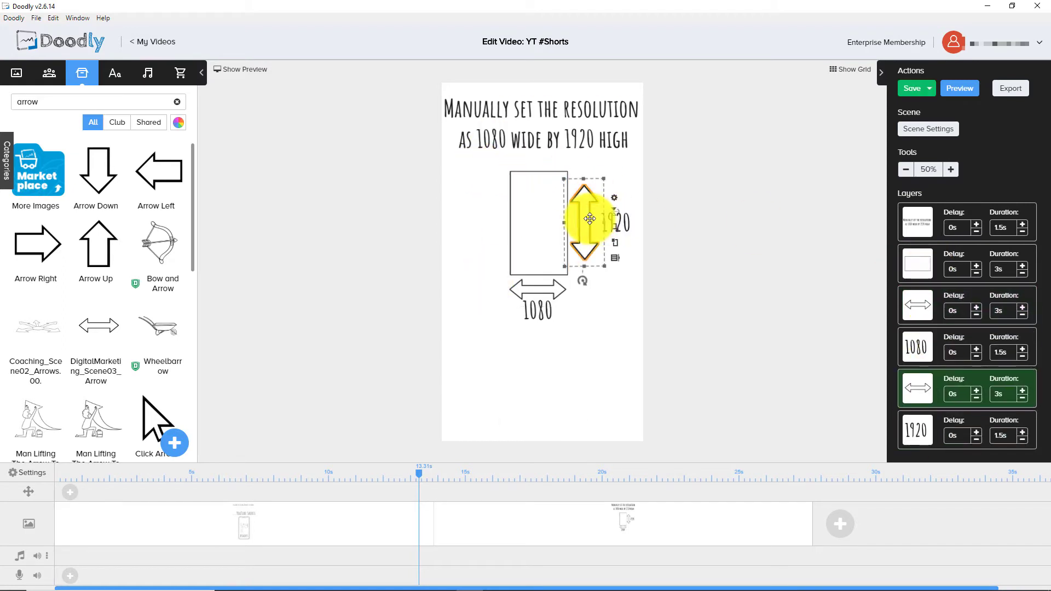
# Step: Move the whole rectangle-and-arrows diagram down and left, and lower the title slightly
pyautogui.click(622, 223)
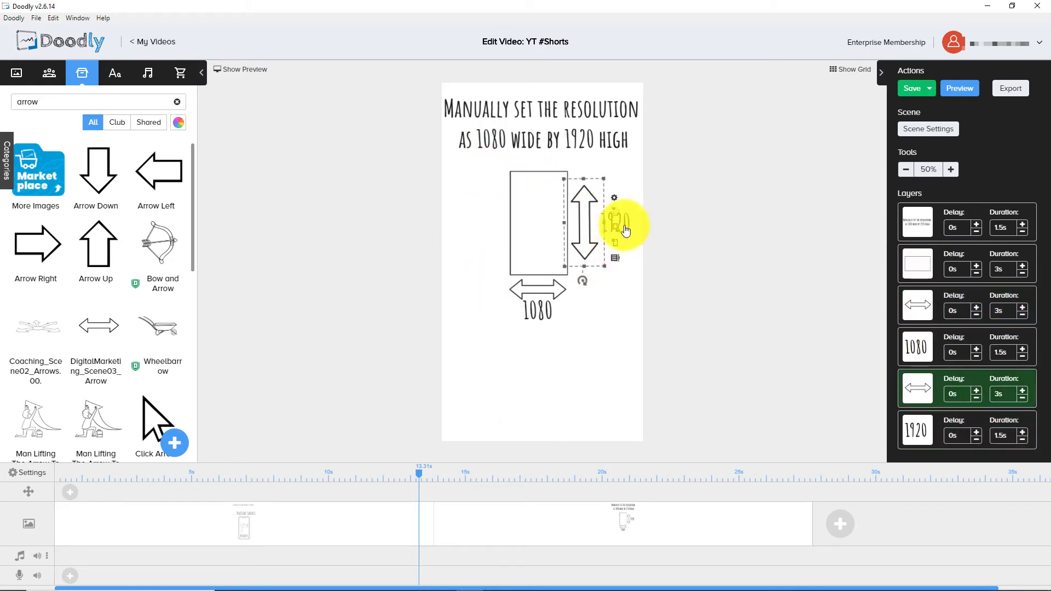
pyautogui.click(621, 223)
pyautogui.click(542, 315)
pyautogui.click(558, 292)
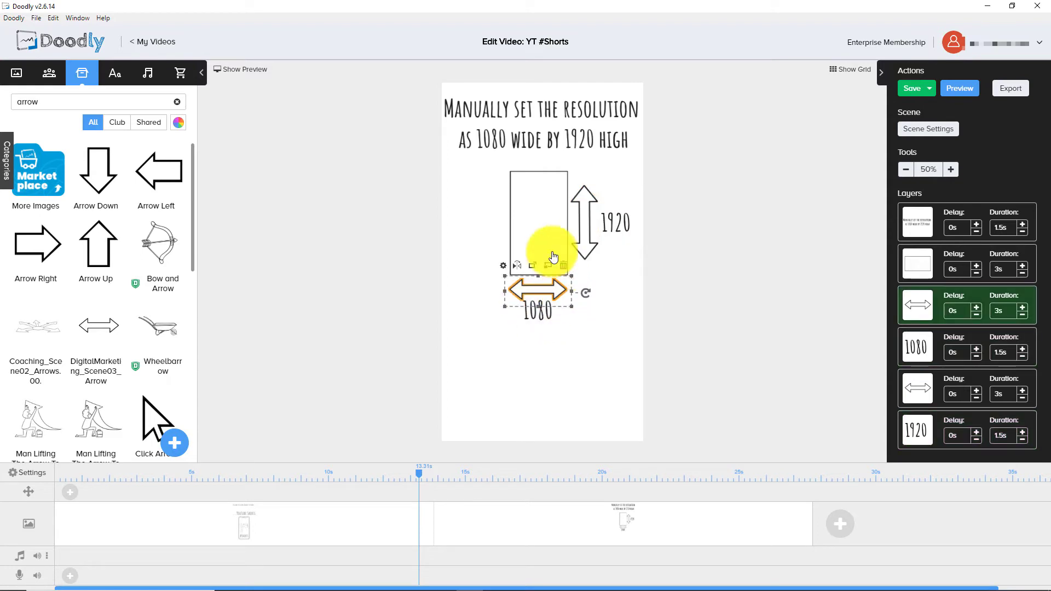
pyautogui.keyDown('shift'); pyautogui.click(546, 250); pyautogui.keyUp('shift')
pyautogui.keyDown('shift'); pyautogui.click(535, 309); pyautogui.keyUp('shift')
pyautogui.keyDown('shift'); pyautogui.click(613, 225); pyautogui.keyUp('shift')
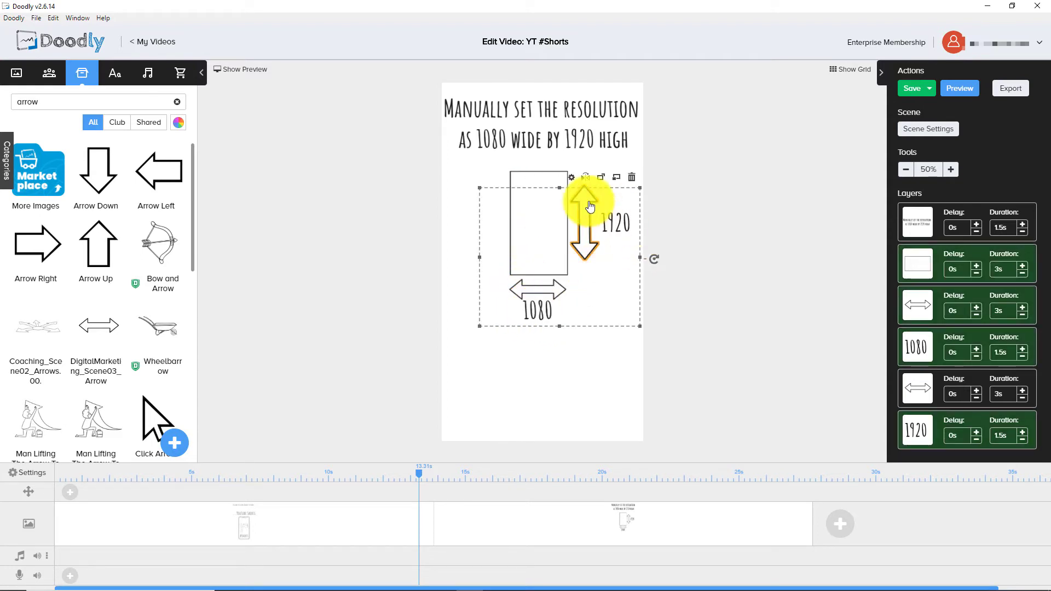
pyautogui.keyDown('shift'); pyautogui.click(583, 202); pyautogui.keyUp('shift')
pyautogui.moveTo(545, 212); pyautogui.dragTo(537, 250)
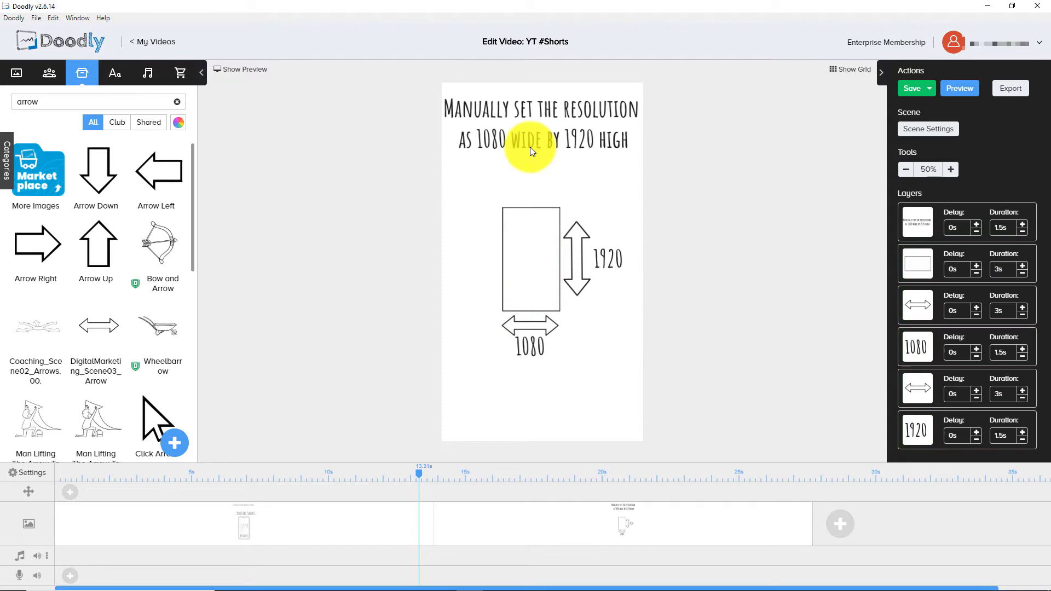
pyautogui.moveTo(593, 107); pyautogui.dragTo(593, 136)
# Step: Apply the resolution scene's settings
pyautogui.click(596, 397)
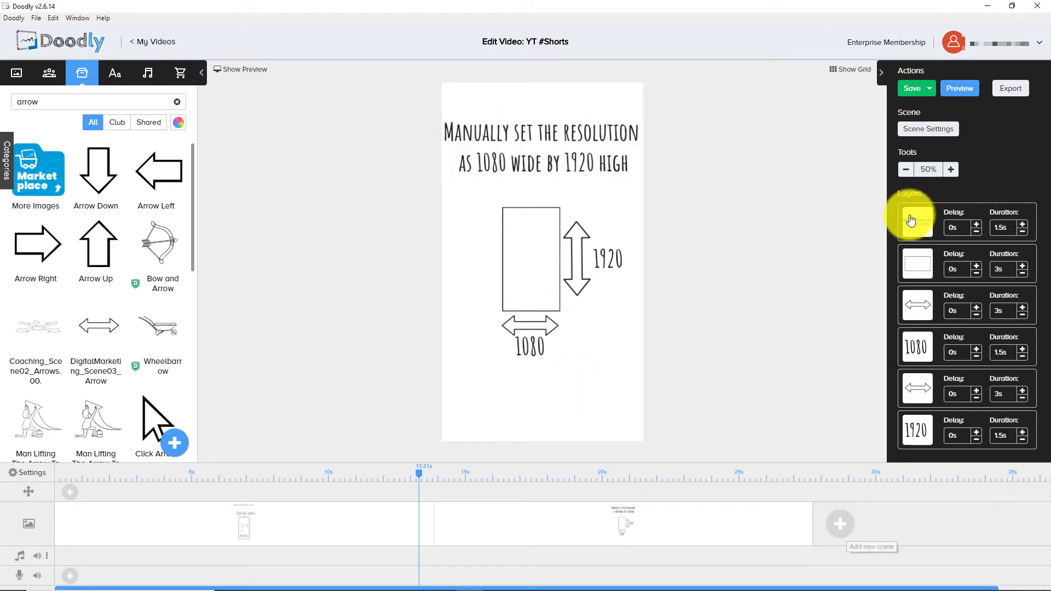
pyautogui.click(932, 129)
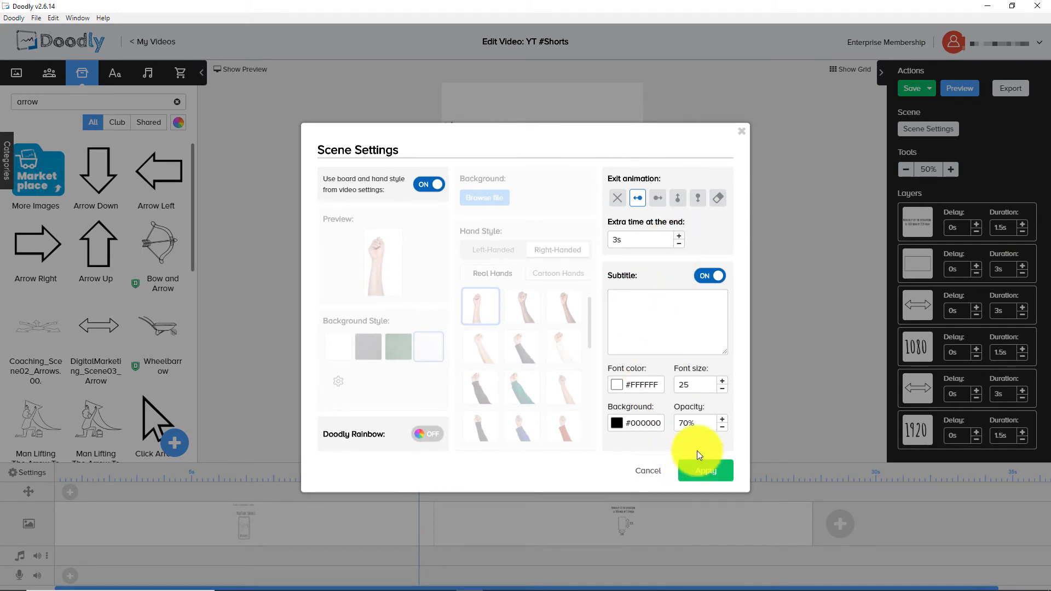
pyautogui.click(707, 468)
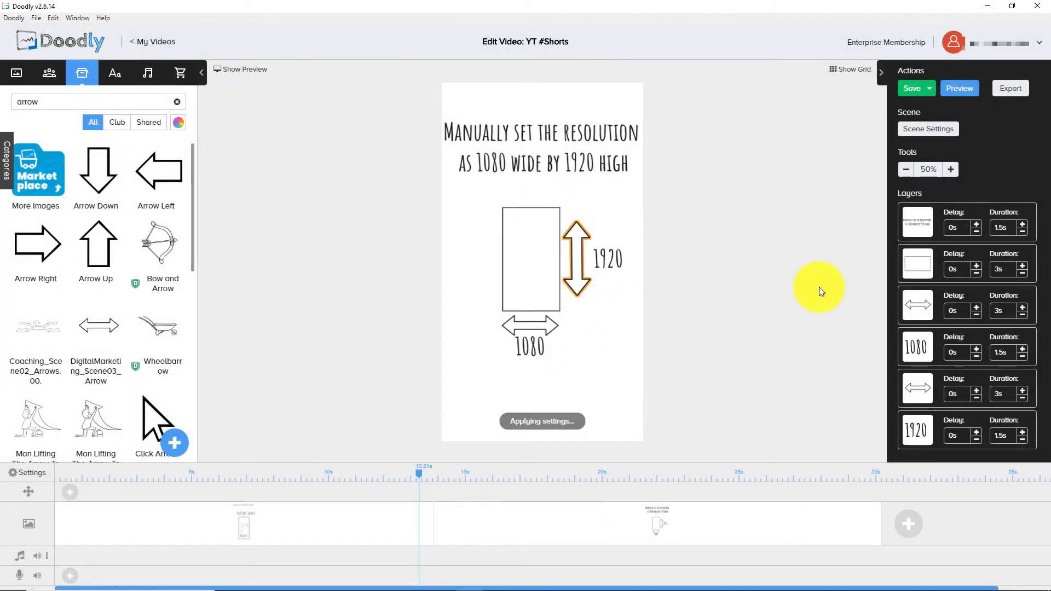
# Step: Set the rectangle and both arrows to 1.5s duration, then add a new blank scene
pyautogui.click(1021, 273)
pyautogui.click(1022, 274)
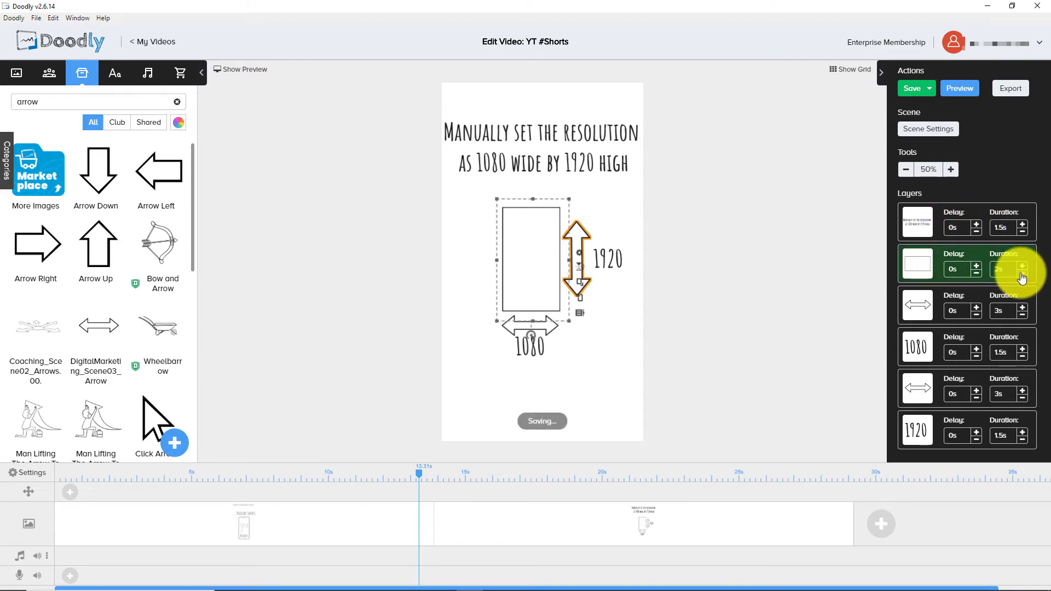
pyautogui.click(1023, 316)
pyautogui.click(1023, 315)
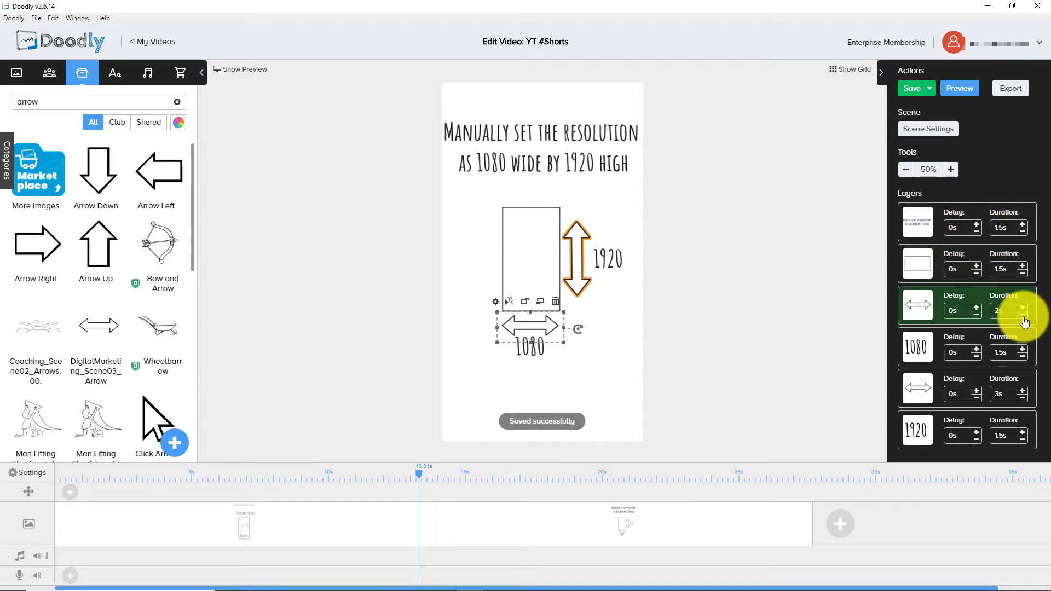
pyautogui.click(1022, 398)
pyautogui.click(1022, 398)
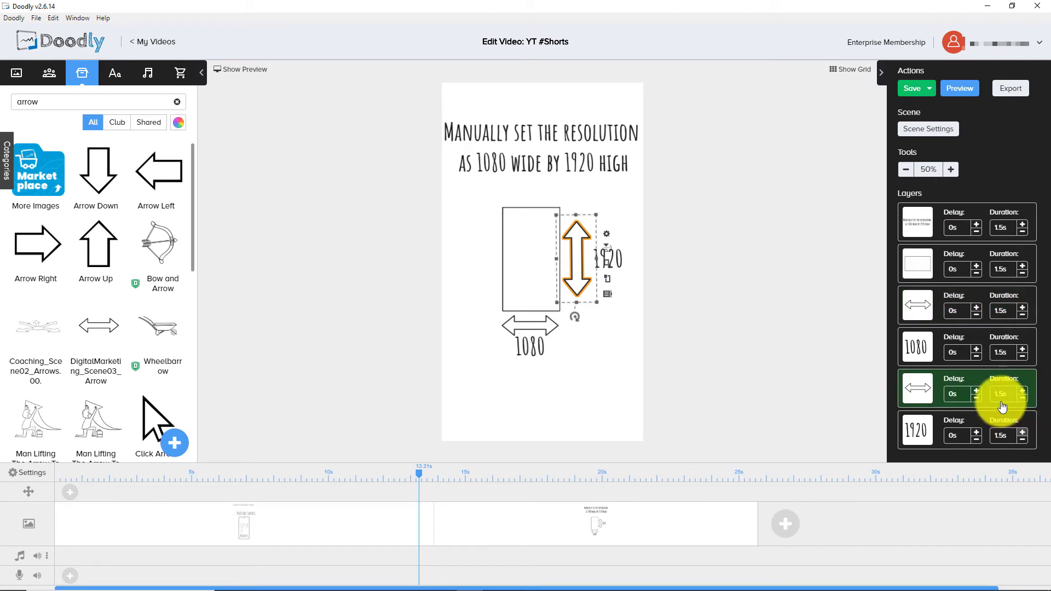
pyautogui.click(623, 351)
pyautogui.click(780, 530)
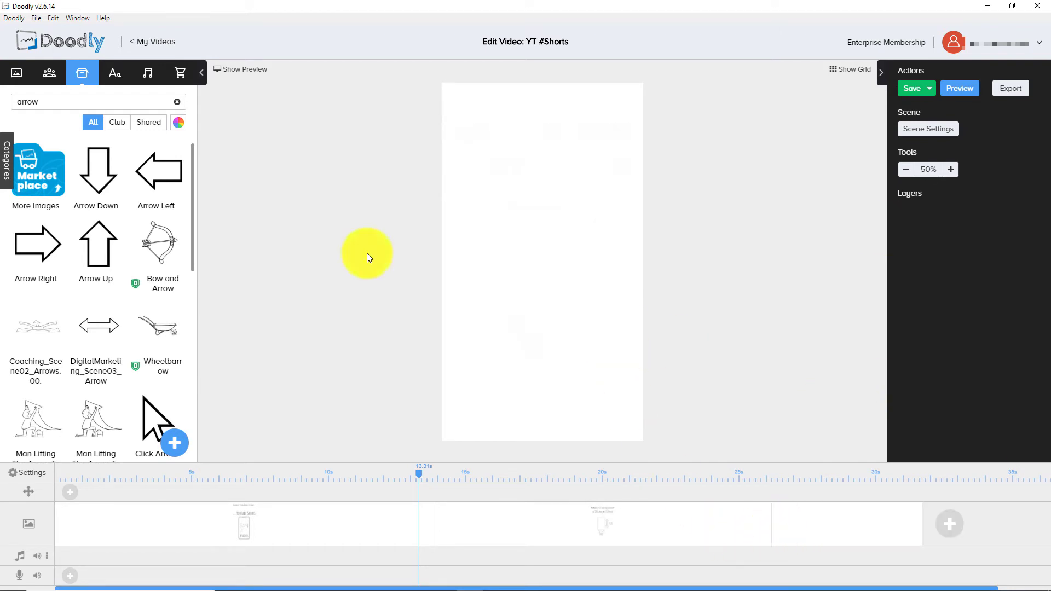
# Step: Search the image library for 'clock', place the clock on the canvas and enlarge it
pyautogui.doubleClick(123, 103)
pyautogui.write('clock')
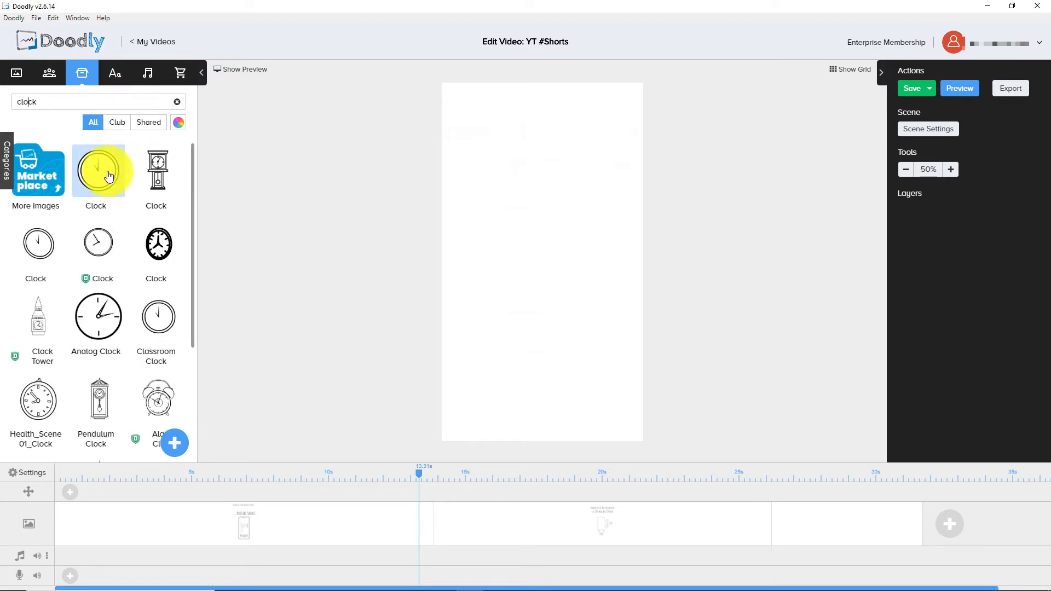
pyautogui.moveTo(108, 175); pyautogui.dragTo(542, 238)
pyautogui.moveTo(591, 191); pyautogui.dragTo(628, 146)
pyautogui.moveTo(560, 214); pyautogui.dragTo(539, 224)
pyautogui.click(501, 117)
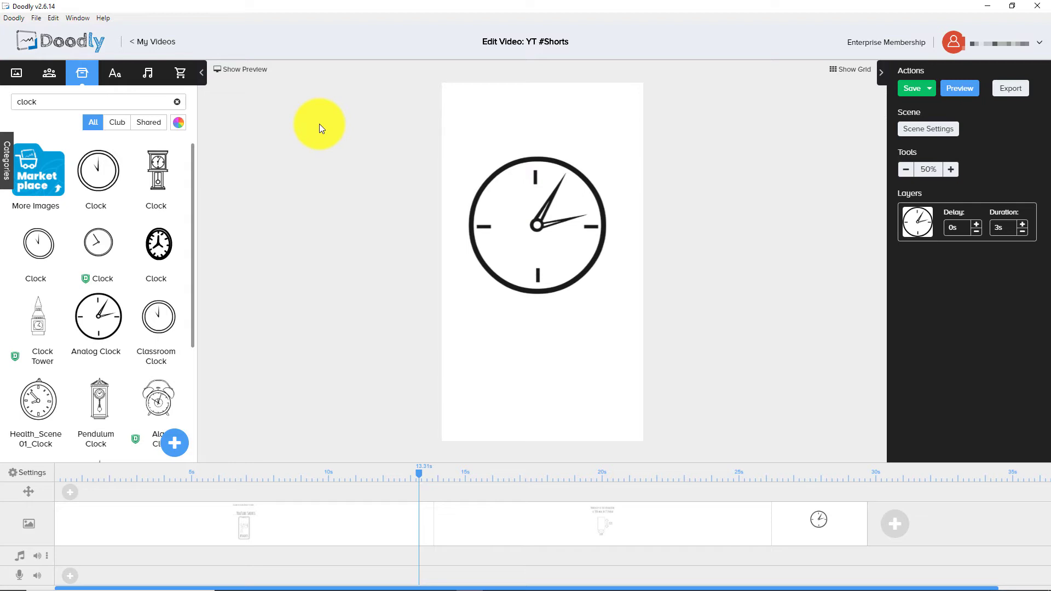
# Step: Add Amatic SC Bold text '60s' under the clock, then start the scene's subtitle in Scene Settings
pyautogui.click(115, 72)
pyautogui.moveTo(137, 251); pyautogui.dragTo(630, 405)
pyautogui.doubleClick(553, 333)
pyautogui.write('60s')
pyautogui.click(647, 407)
pyautogui.moveTo(586, 375); pyautogui.dragTo(535, 323)
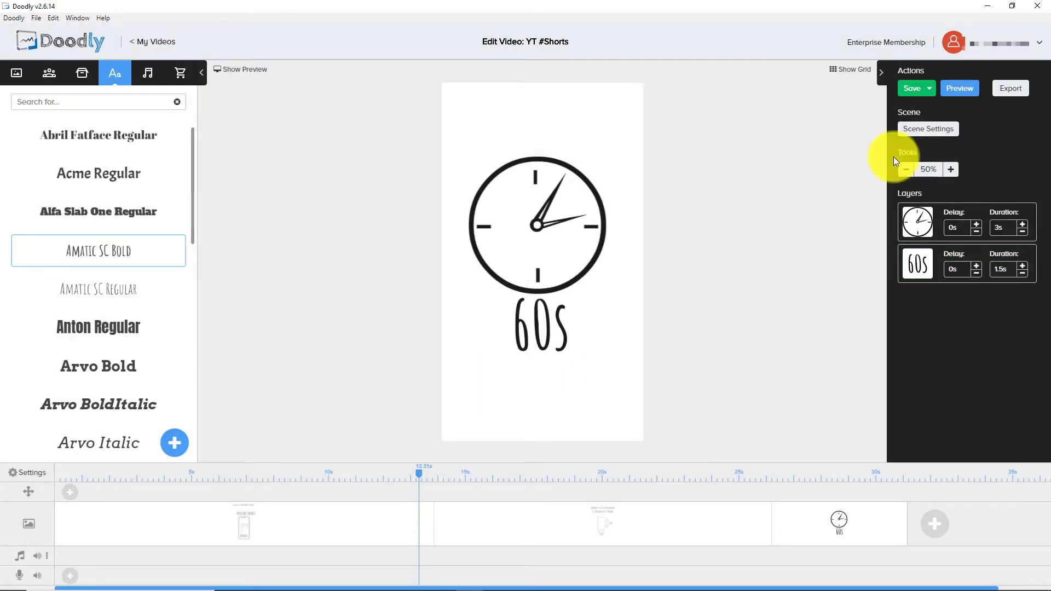
pyautogui.click(929, 129)
pyautogui.write('The video mu')
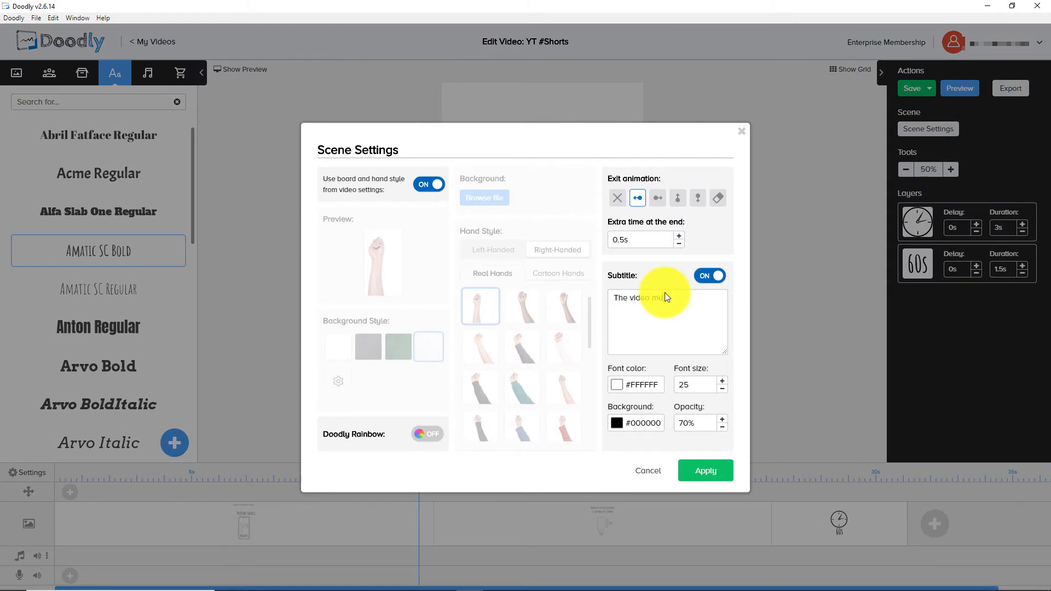
pyautogui.write('st be under 60 seconds in l')
pyautogui.write('e')
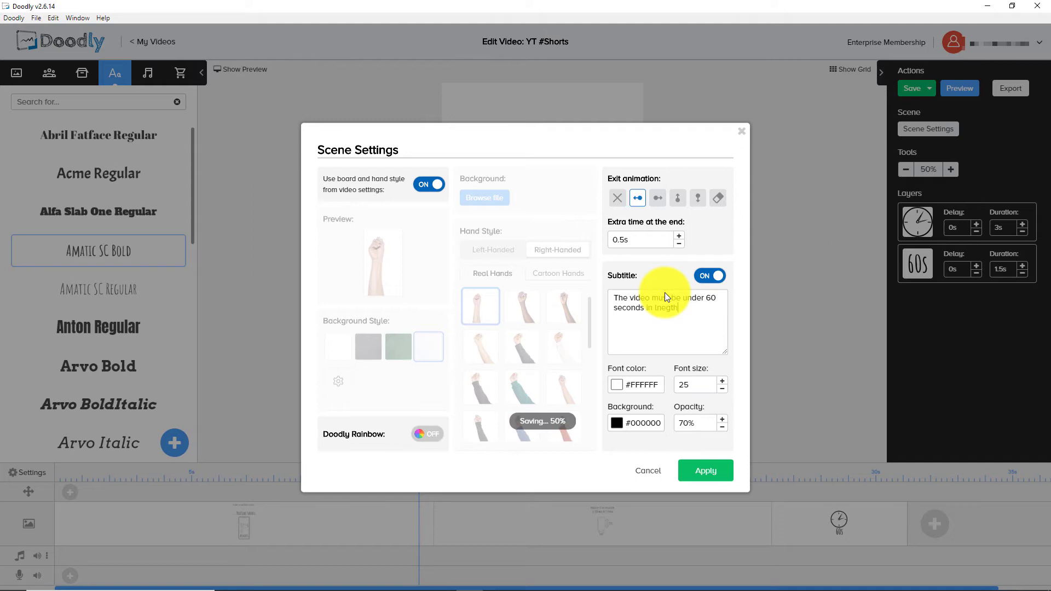
pyautogui.write('ngth')
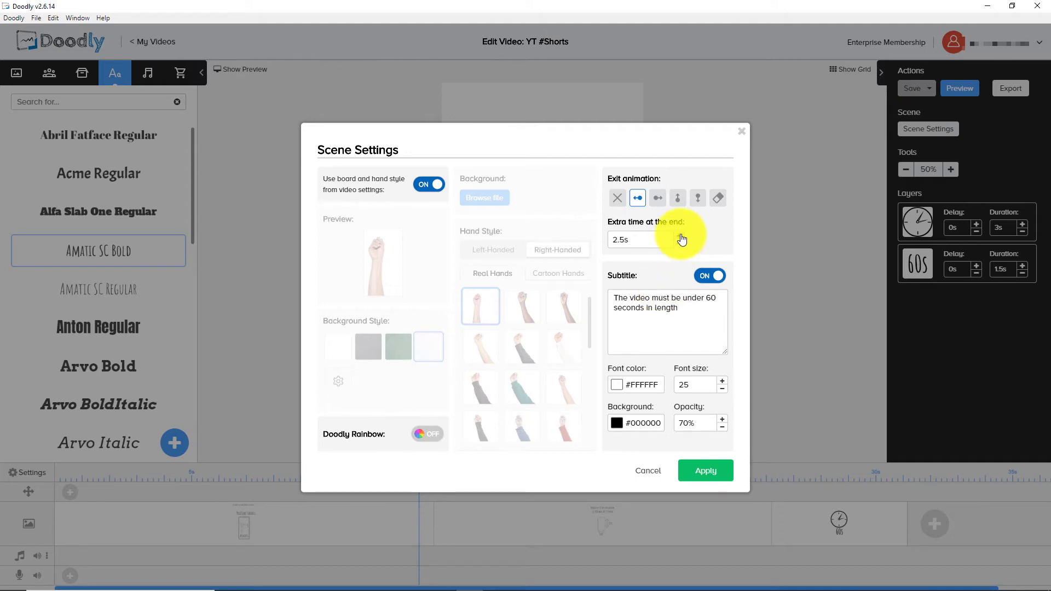
# Step: Apply the subtitle and extra end-time settings to the clock scene
pyautogui.click(715, 476)
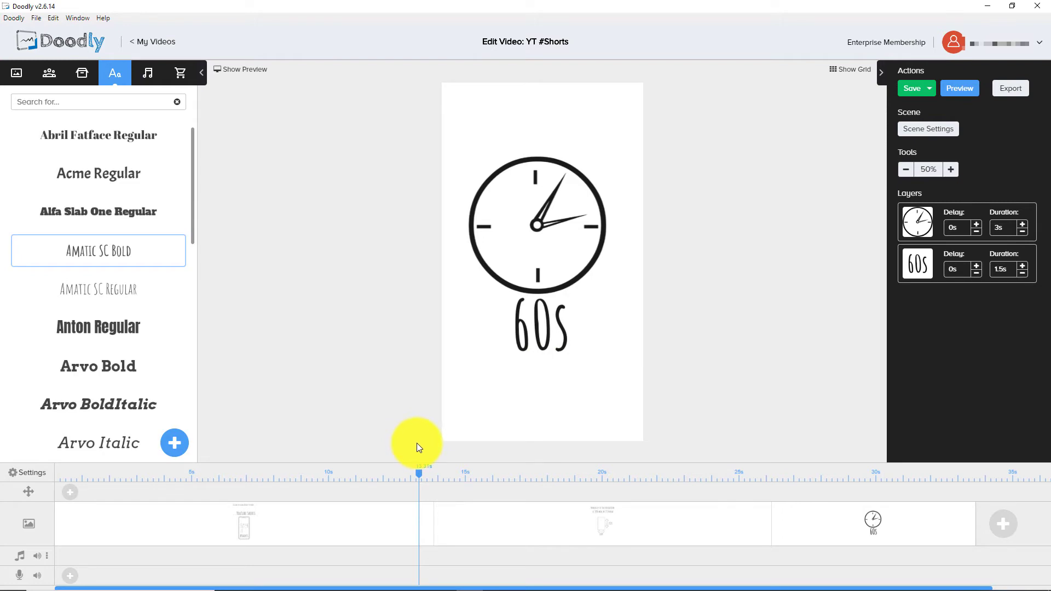
# Step: Add a new scene with Arvo BoldItalic text 'Don't forget to add #shorts to the title' on four lines
pyautogui.click(999, 528)
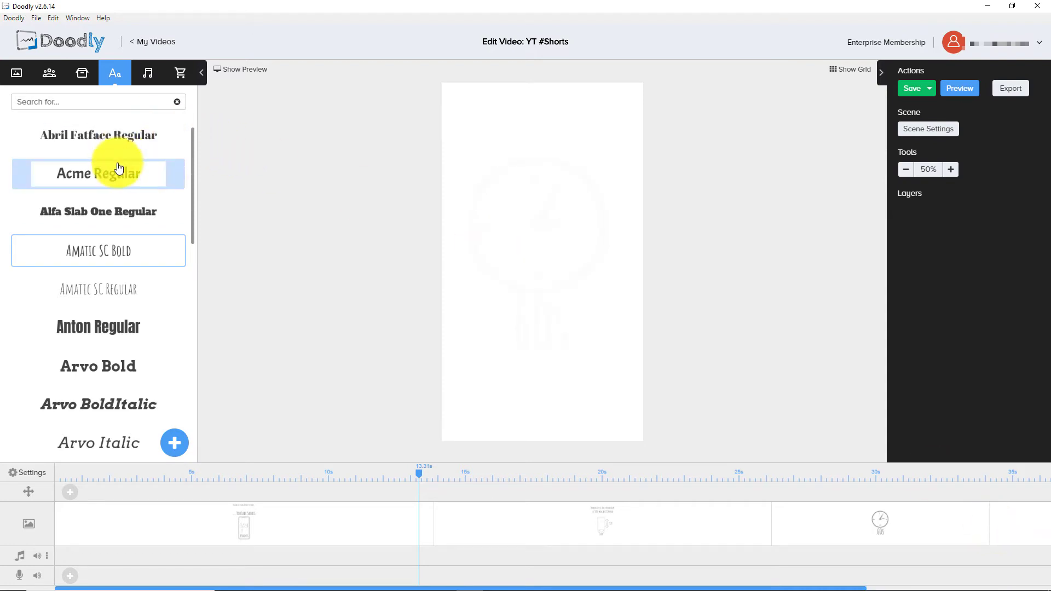
pyautogui.moveTo(82, 404); pyautogui.dragTo(559, 216)
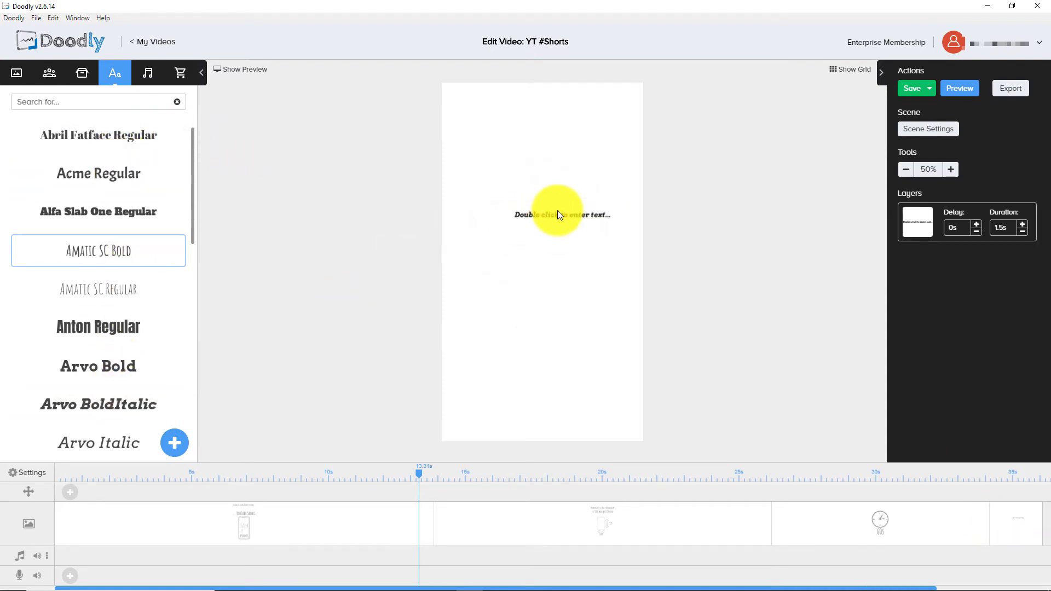
pyautogui.doubleClick(570, 219)
pyautogui.write("Don't forget ")
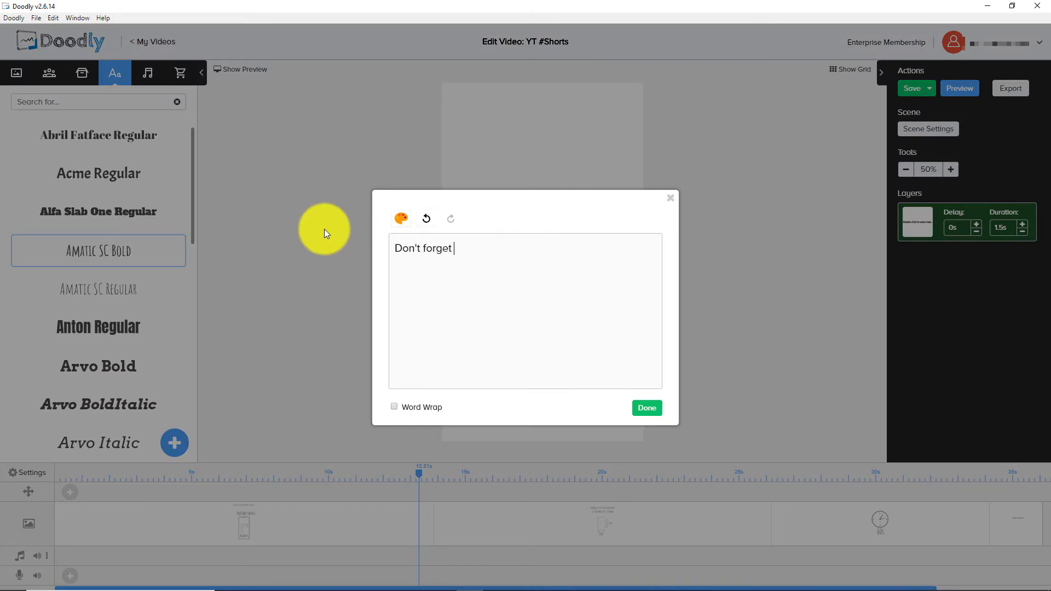
pyautogui.write('to add #shorts to the title')
pyautogui.hotkey('ctrl', 'Left')
pyautogui.hotkey('ctrl', 'Left')
pyautogui.hotkey('ctrl', 'Left')
pyautogui.hotkey('ctrl', 'Left')
pyautogui.hotkey('ctrl', 'Left')
pyautogui.hotkey('ctrl', 'Left')
pyautogui.press('Return')
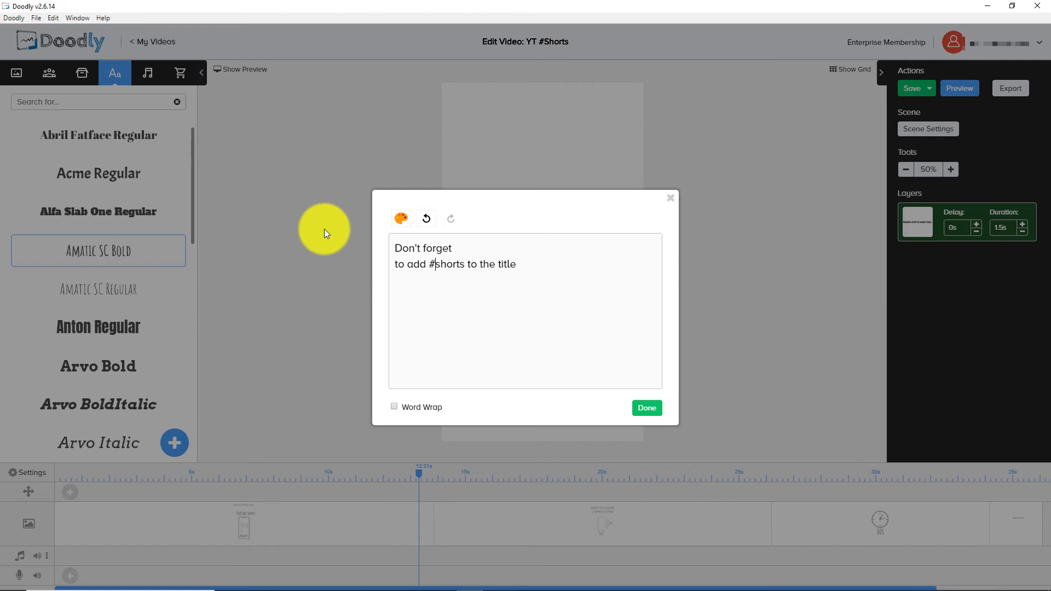
pyautogui.hotkey('ctrl', 'Right')
pyautogui.hotkey('ctrl', 'Right')
pyautogui.press('Return')
pyautogui.hotkey('ctrl', 'Right')
pyautogui.press('Return')
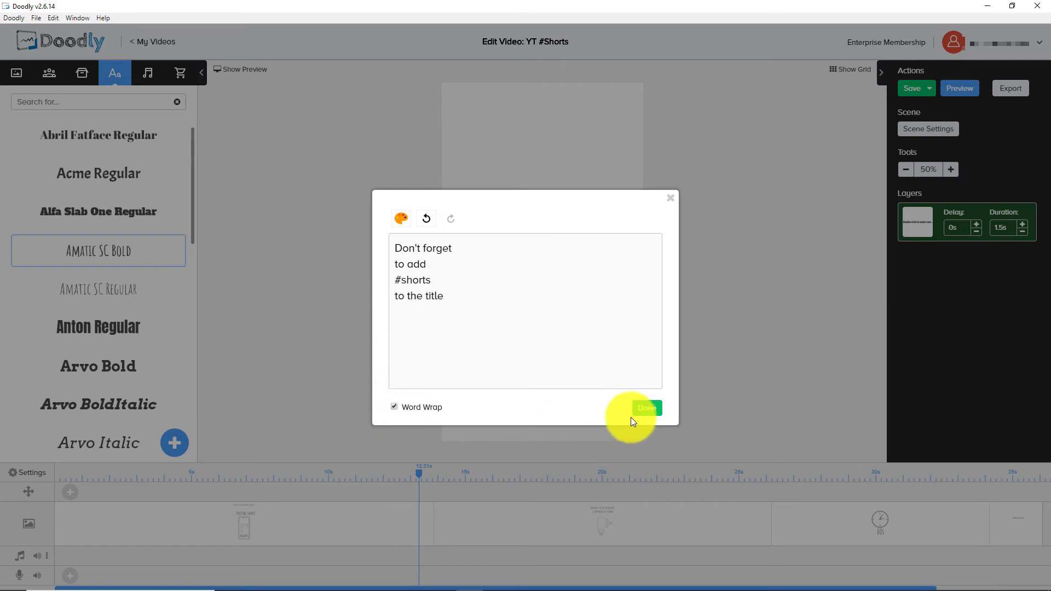
pyautogui.click(633, 415)
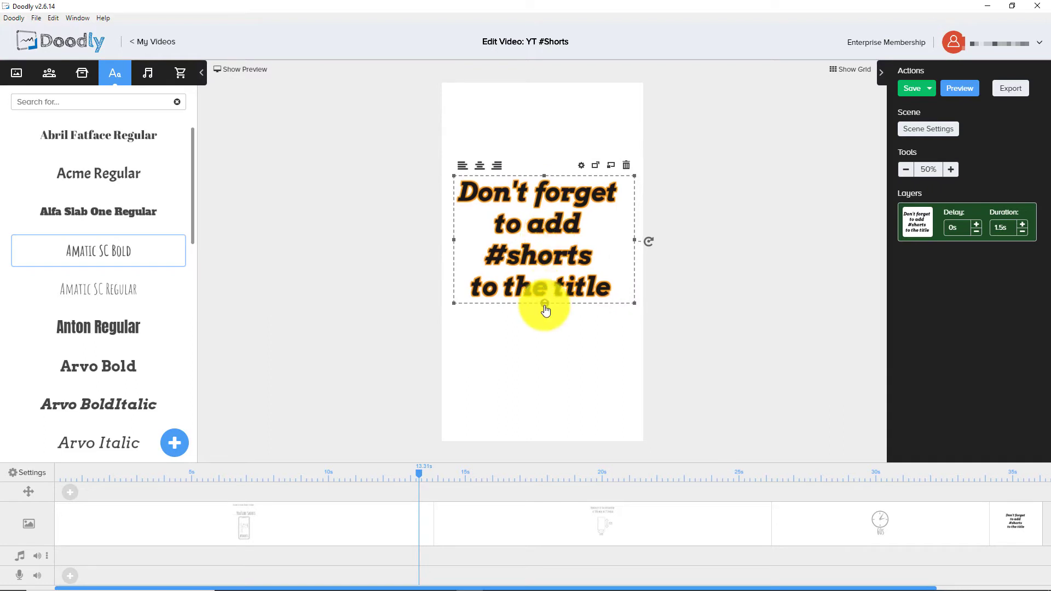
# Step: Nudge the reminder text slightly higher on the page, using the alignment grid as a guide
pyautogui.click(837, 69)
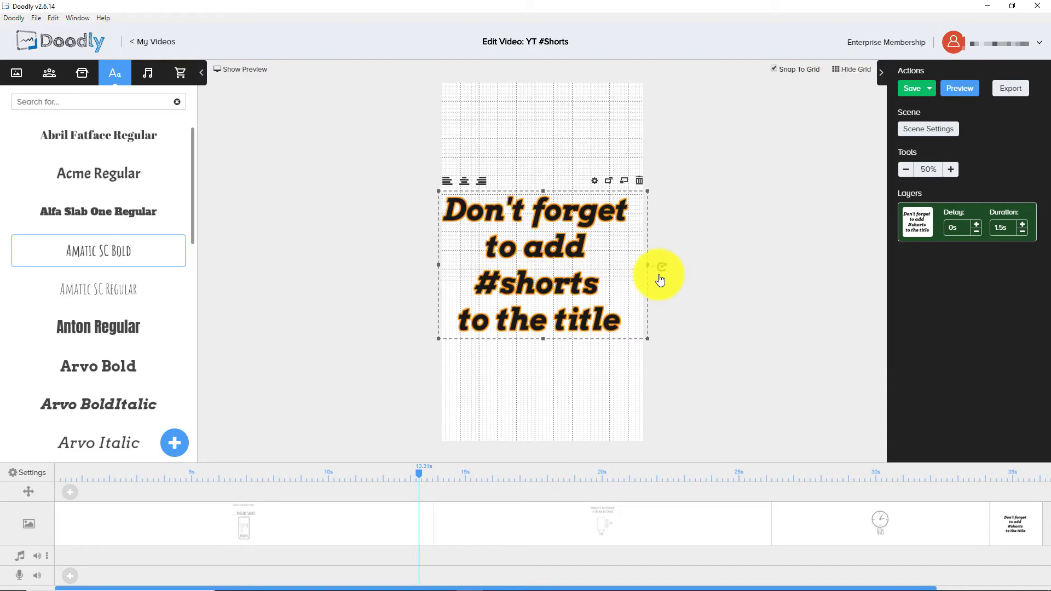
pyautogui.moveTo(562, 295); pyautogui.dragTo(562, 283)
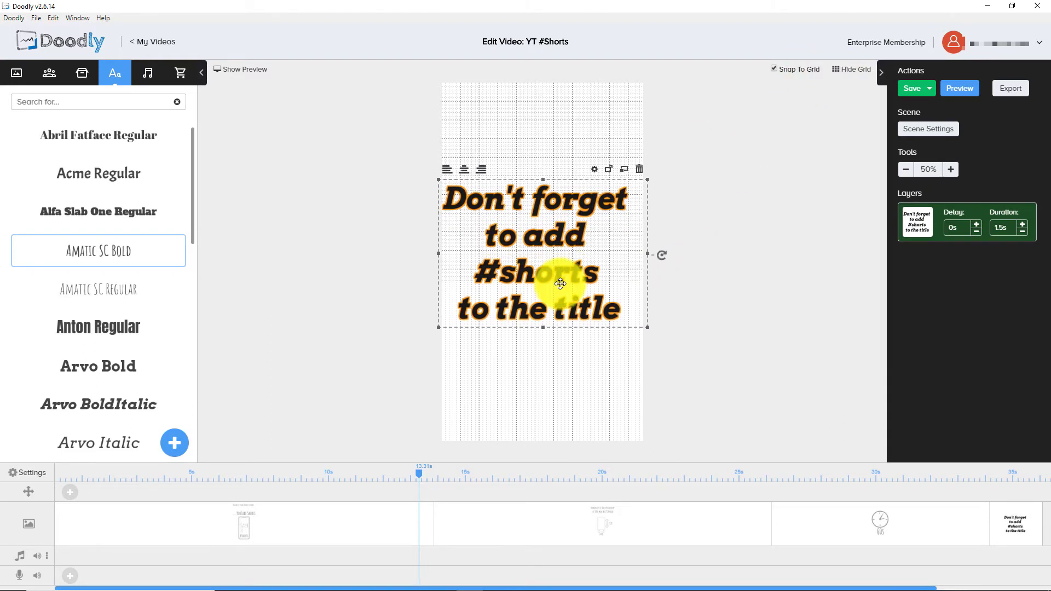
pyautogui.click(850, 70)
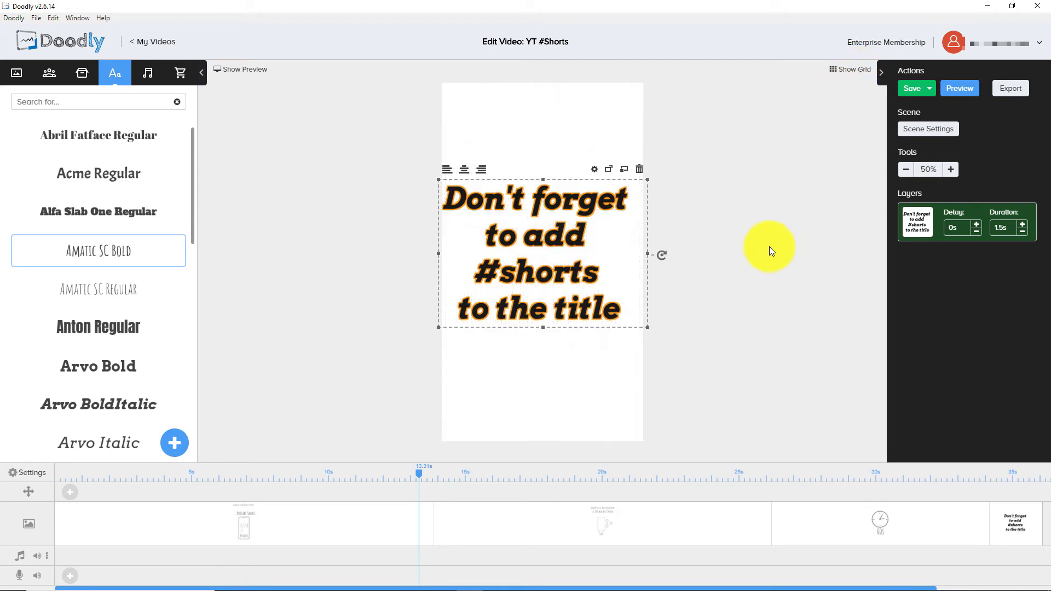
pyautogui.click(586, 418)
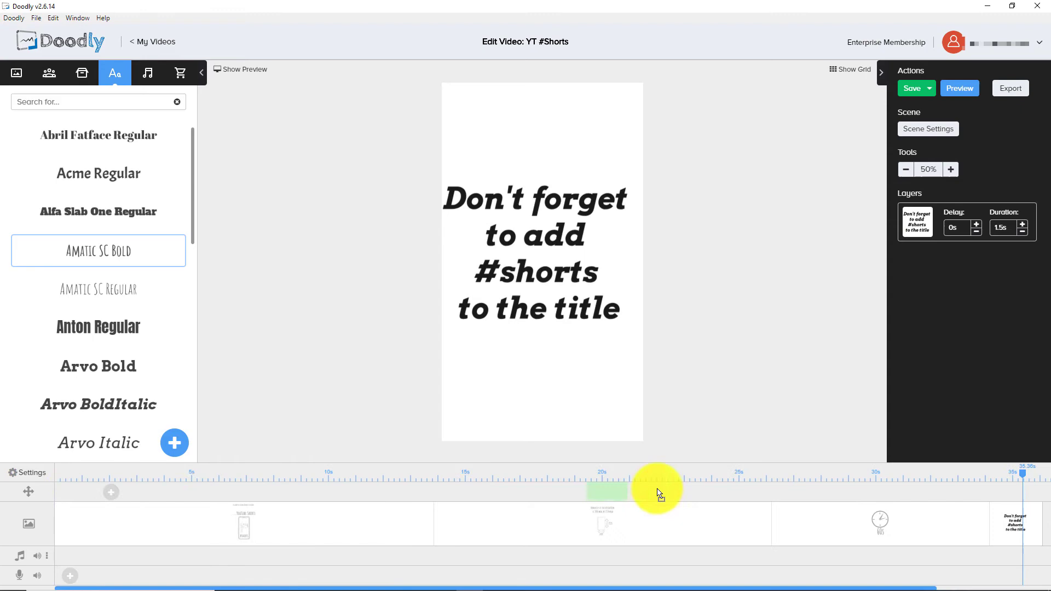
# Step: Give the final scene 2s of extra time at its end
pyautogui.click(926, 129)
pyautogui.click(682, 237)
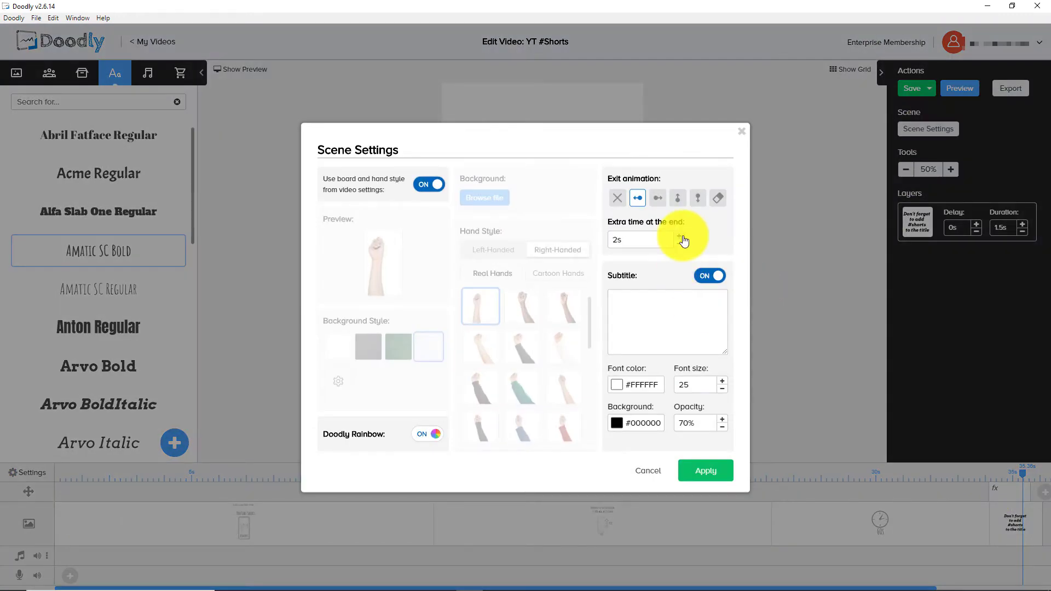
pyautogui.click(706, 471)
# Step: Shift the scene's pan-and-zoom start frame slightly left and apply it
pyautogui.click(1022, 224)
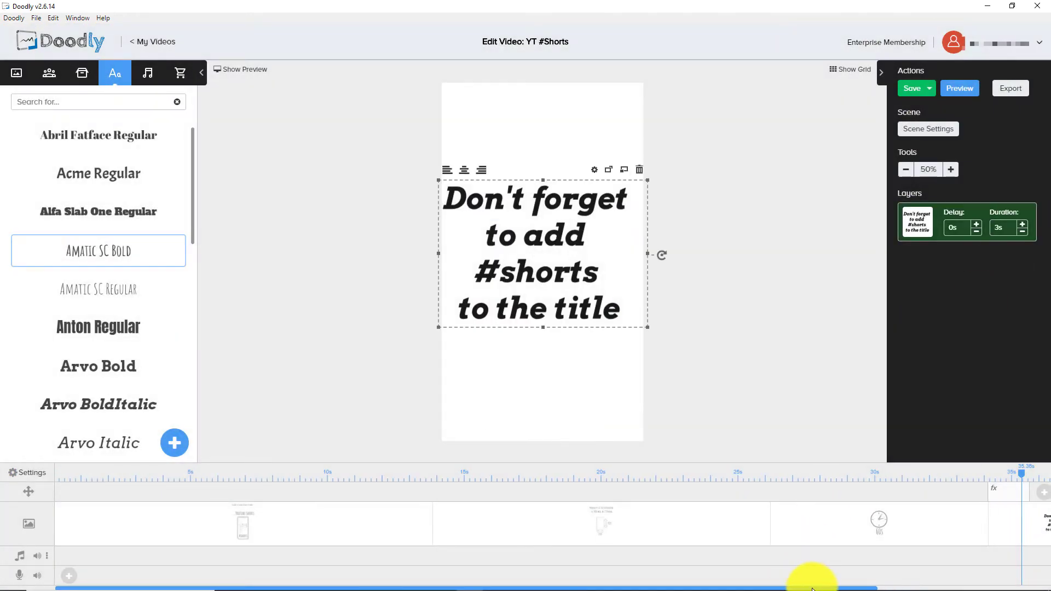
pyautogui.moveTo(813, 588); pyautogui.dragTo(933, 588)
pyautogui.click(913, 493)
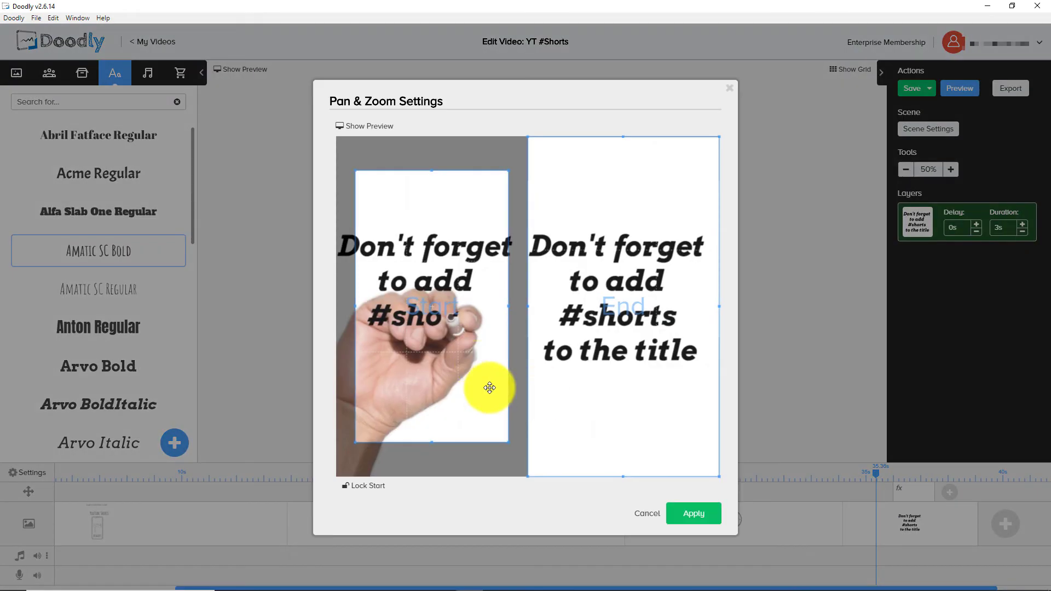
pyautogui.moveTo(488, 352); pyautogui.dragTo(468, 350)
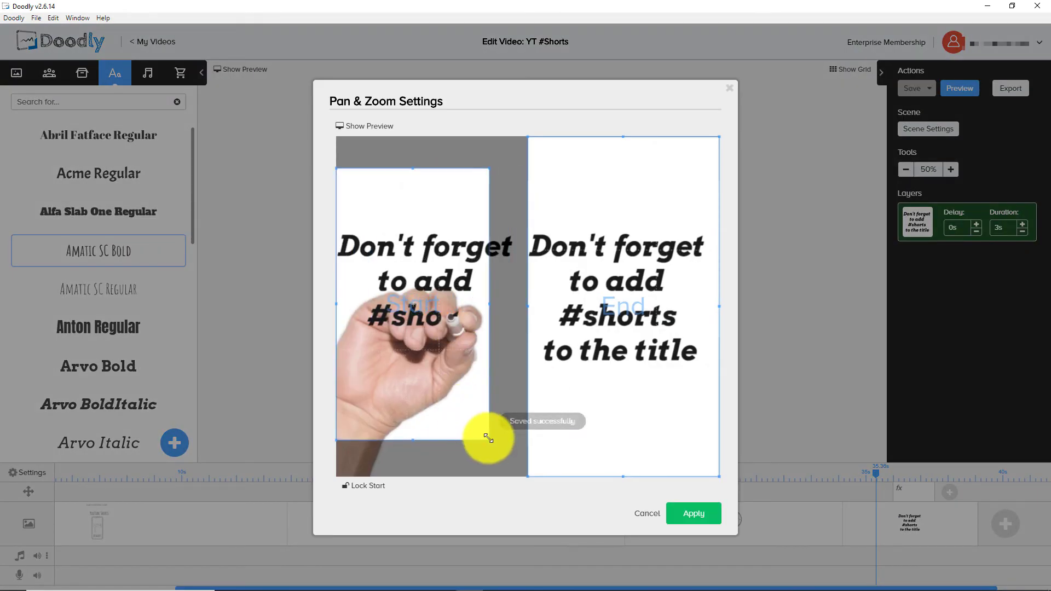
pyautogui.click(691, 510)
# Step: Play the preview and save the project
pyautogui.click(783, 181)
pyautogui.click(241, 69)
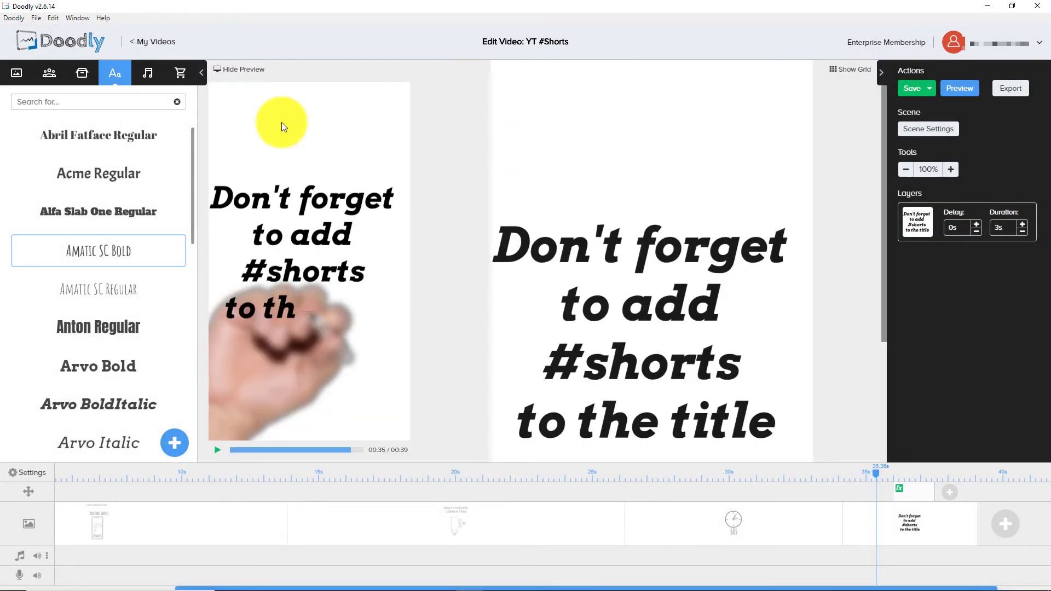
pyautogui.click(218, 451)
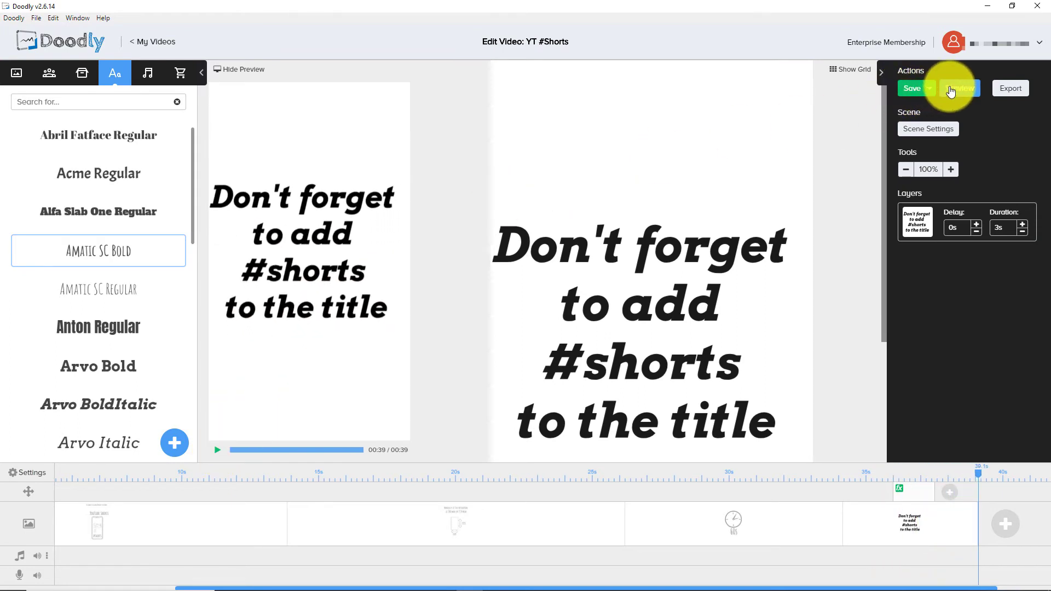
pyautogui.click(934, 90)
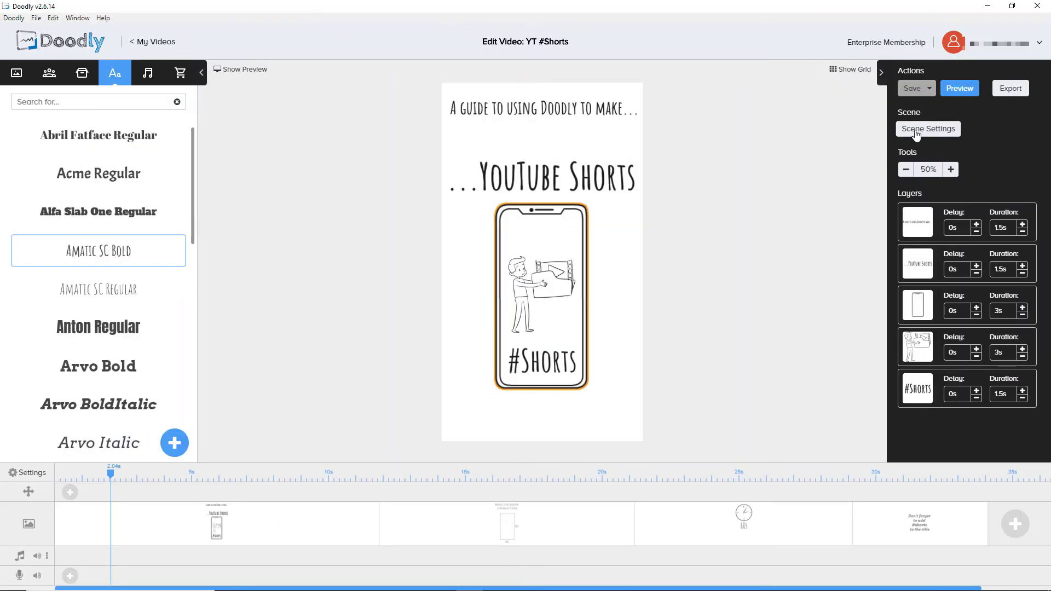
# Step: Give the title scene a white subtitle caption at font size 65
pyautogui.click(916, 133)
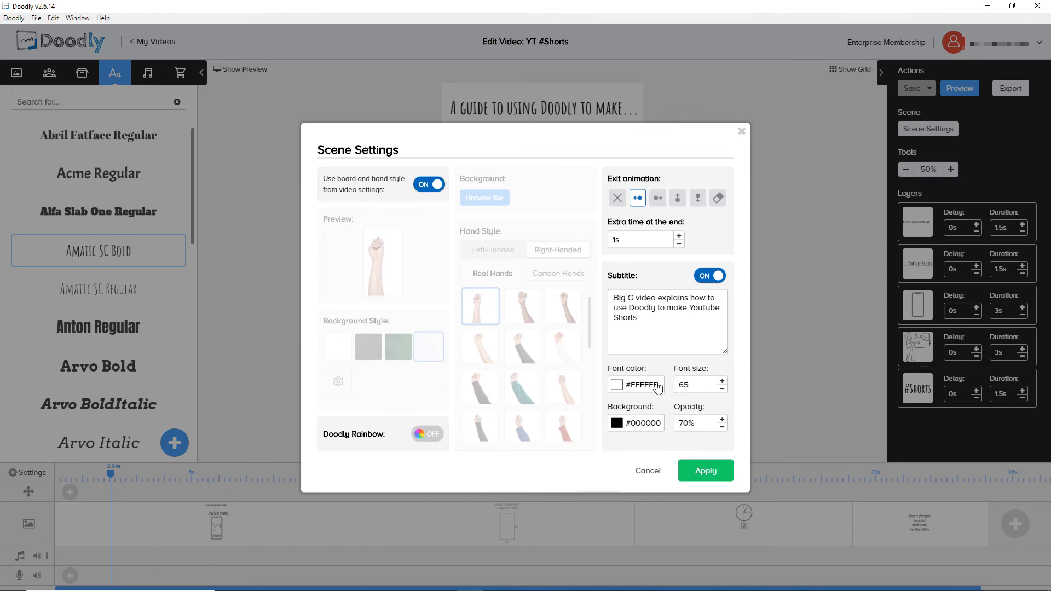
pyautogui.click(693, 478)
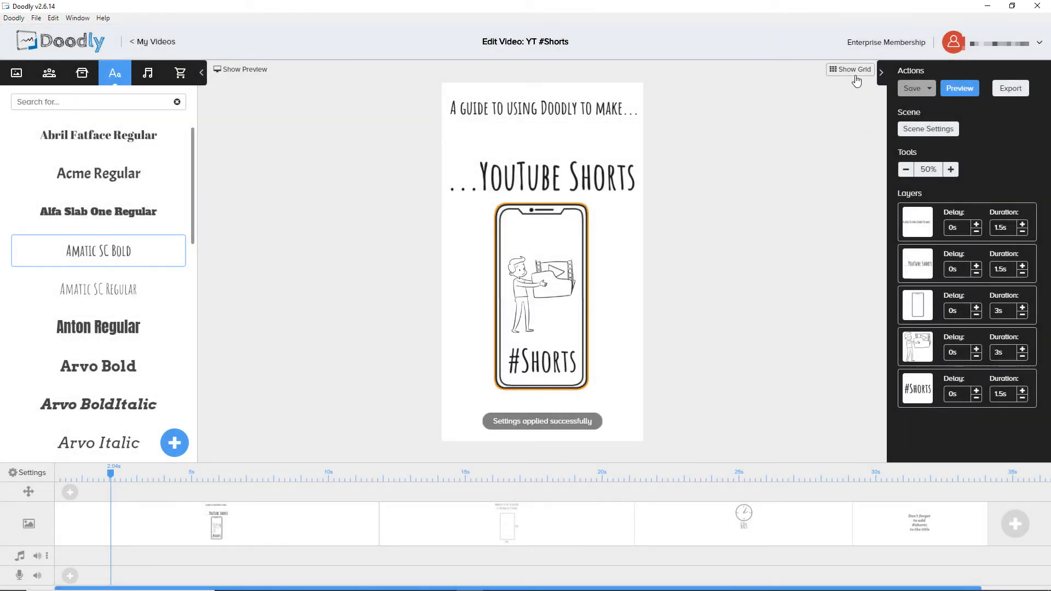
pyautogui.click(342, 92)
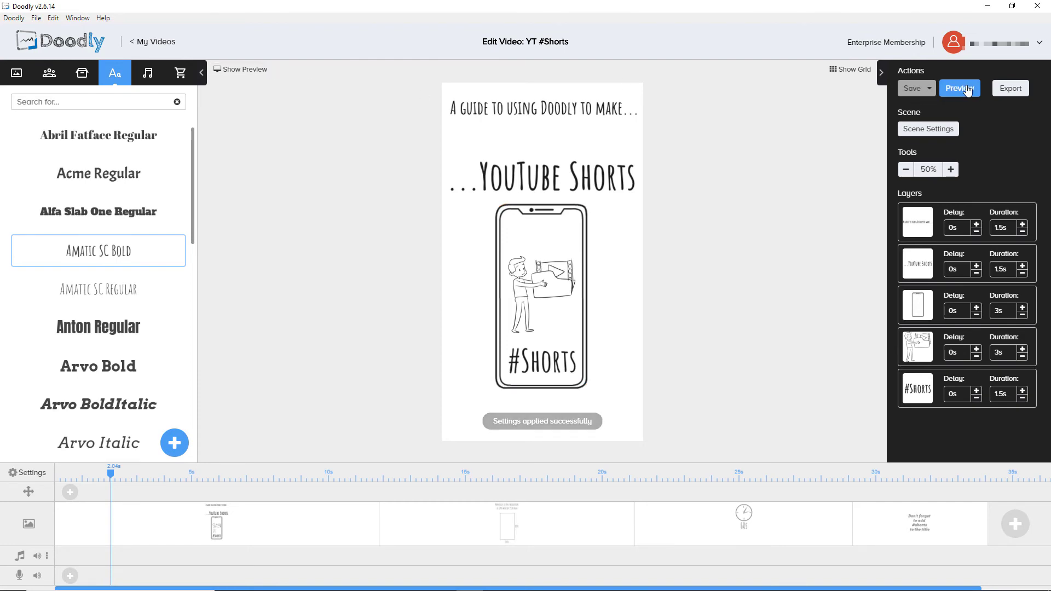
# Step: Preview the title scene, then reopen its scene settings and cancel without changes
pyautogui.click(962, 89)
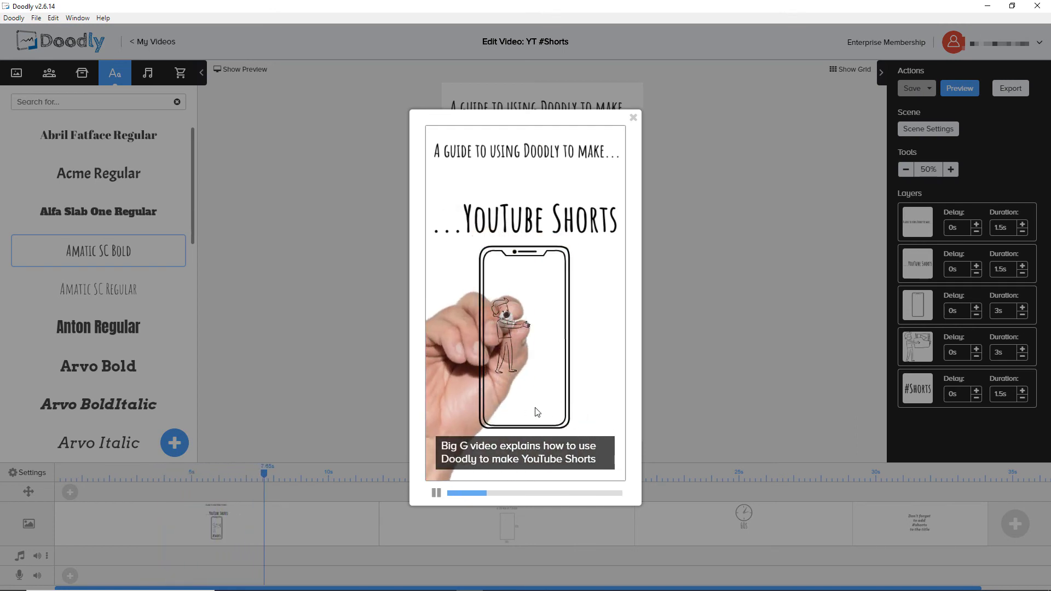
pyautogui.click(436, 492)
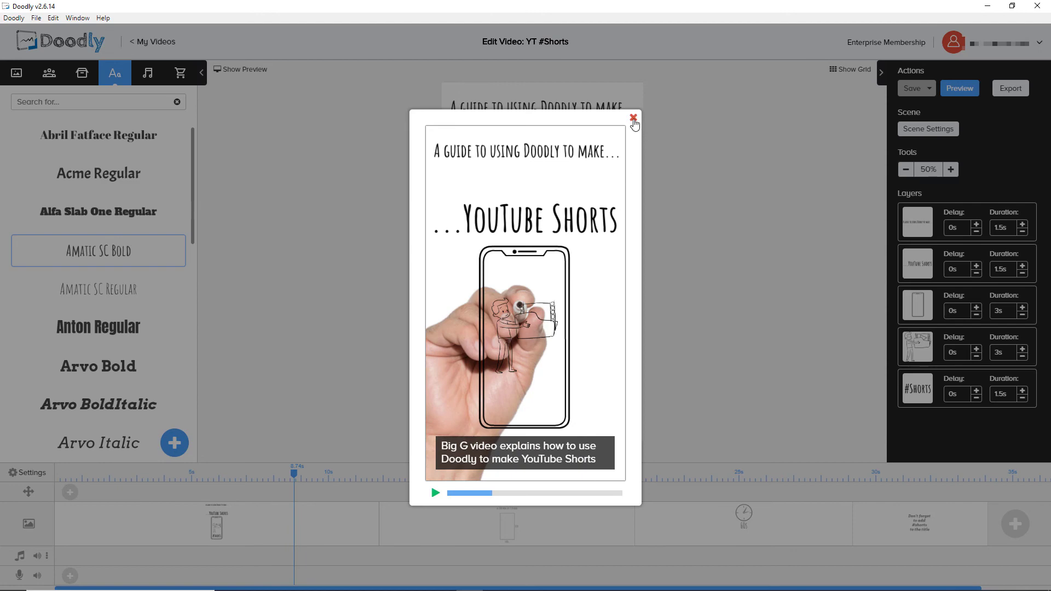
pyautogui.click(633, 119)
pyautogui.click(928, 129)
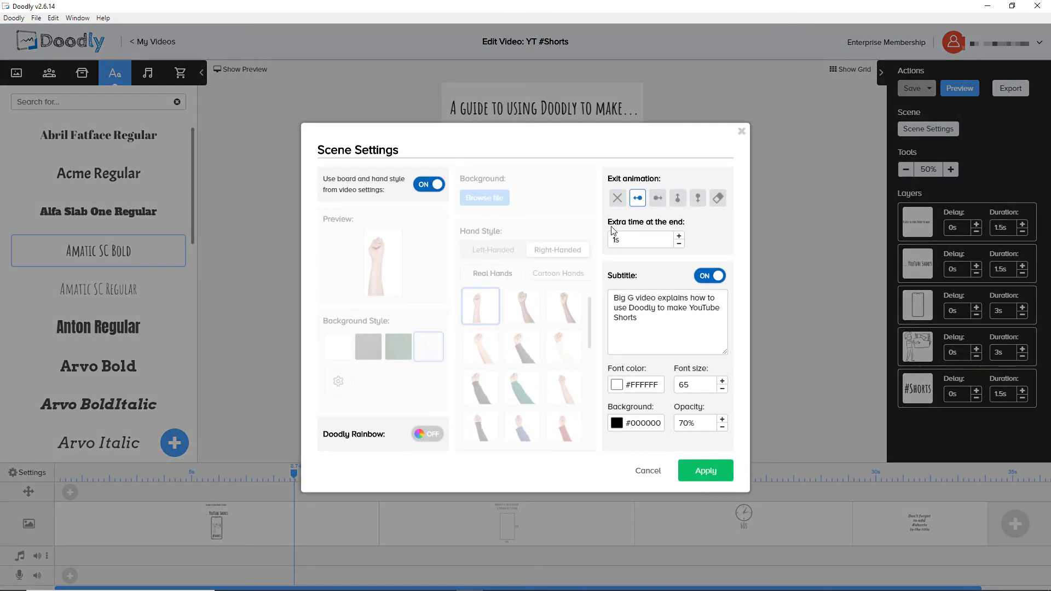
pyautogui.click(648, 472)
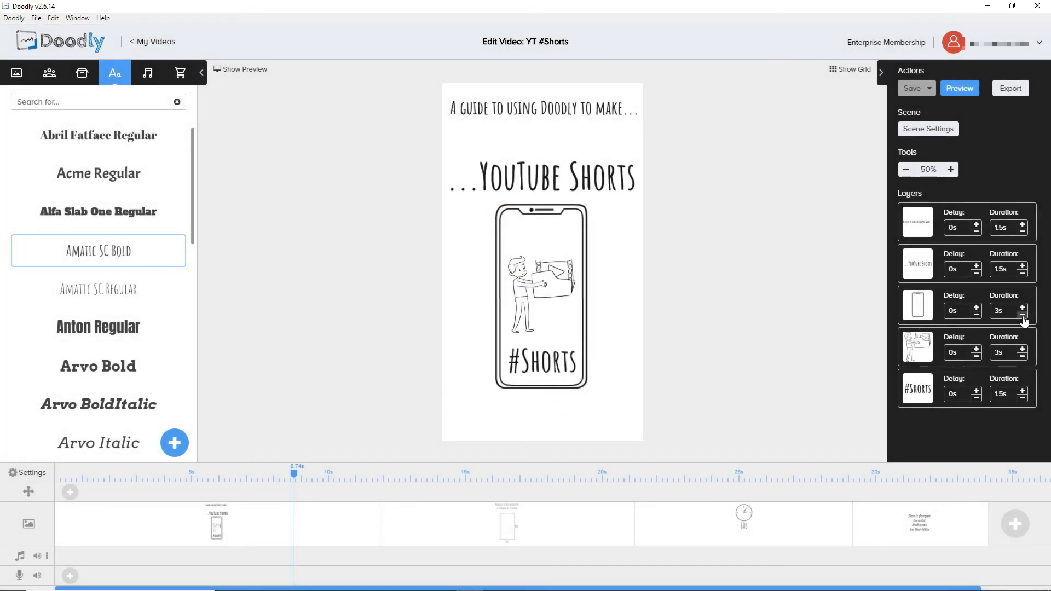
# Step: On the resolution scene, nudge the rectangle, the 1920 label and the 1080 label slightly left
pyautogui.click(501, 480)
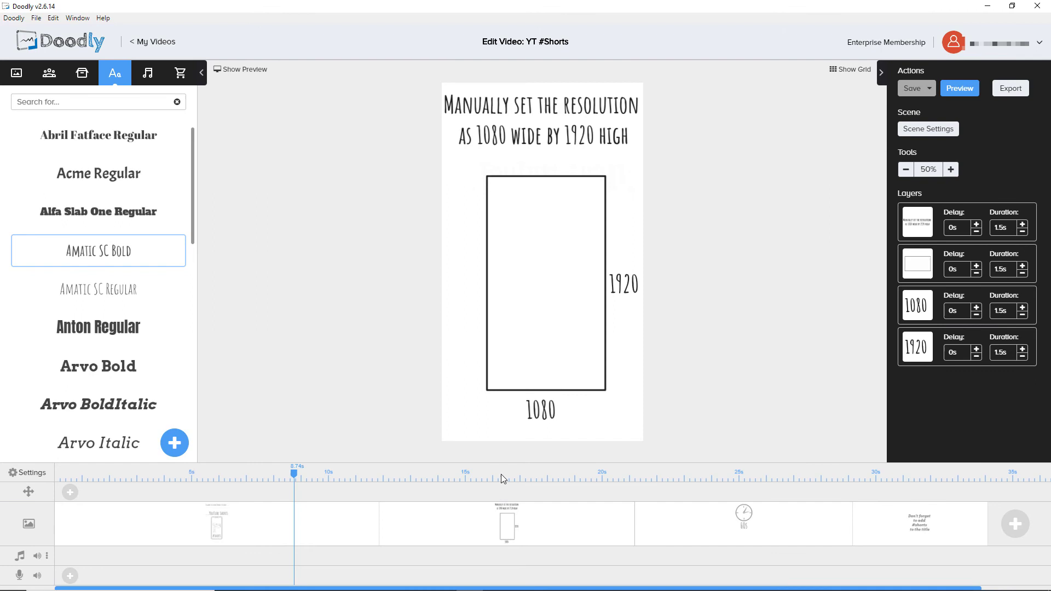
pyautogui.moveTo(544, 283); pyautogui.dragTo(535, 283)
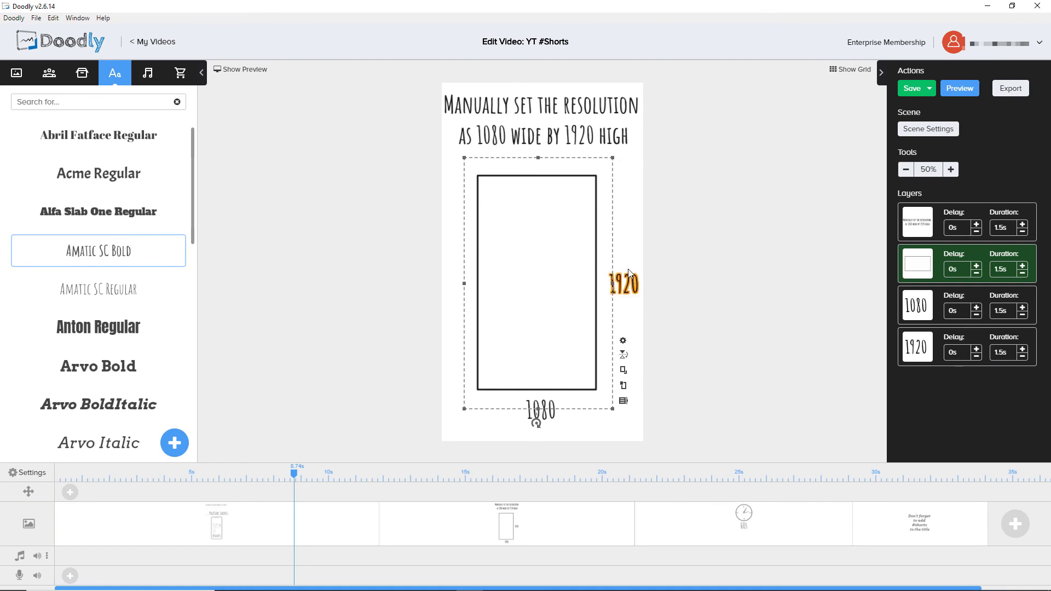
pyautogui.click(630, 288)
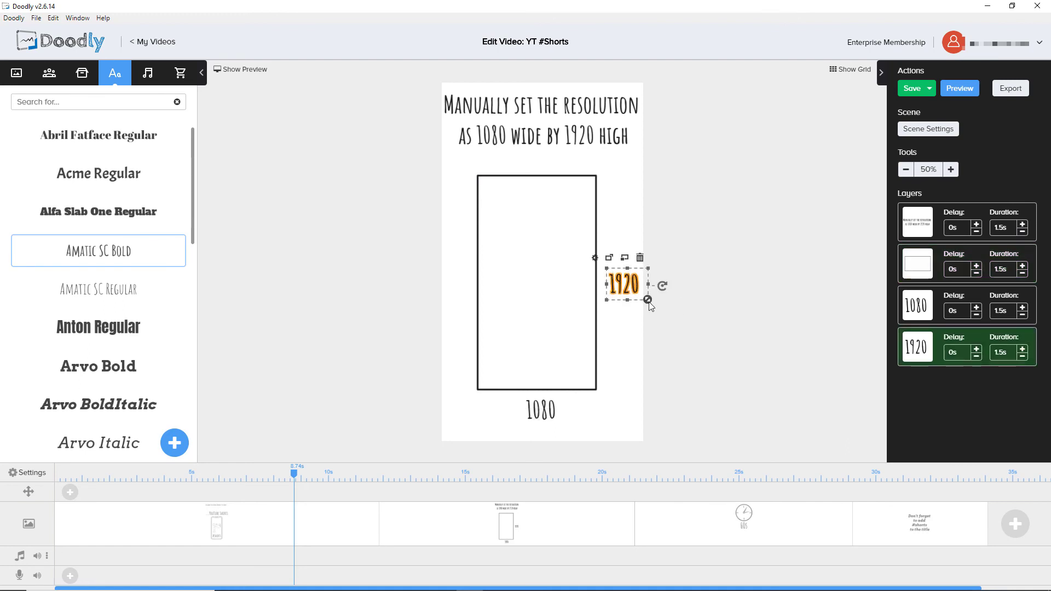
pyautogui.moveTo(625, 283); pyautogui.dragTo(618, 282)
pyautogui.click(543, 407)
pyautogui.moveTo(544, 405); pyautogui.dragTo(543, 404)
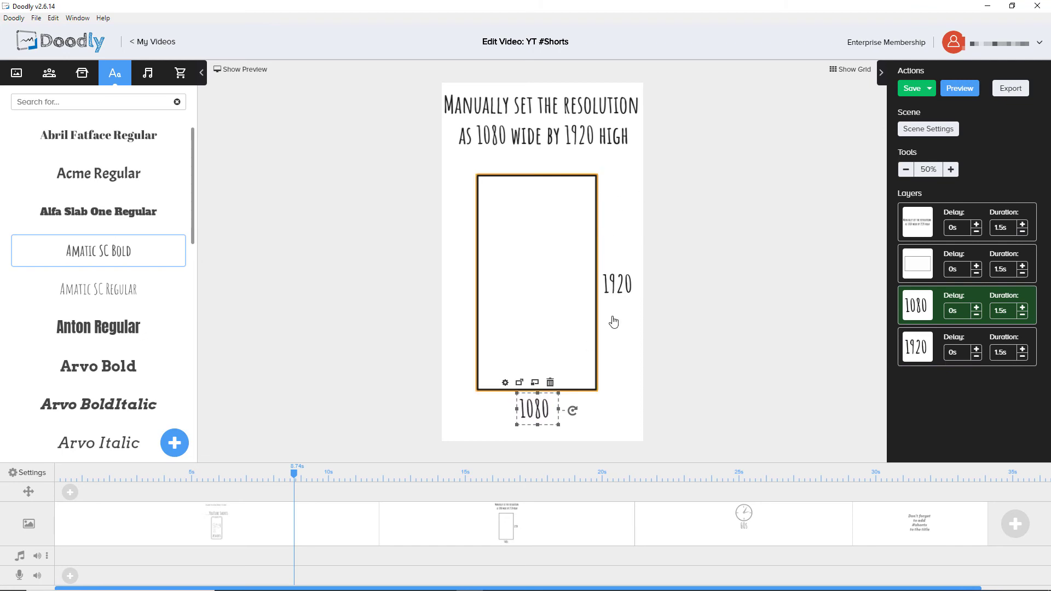
pyautogui.click(638, 195)
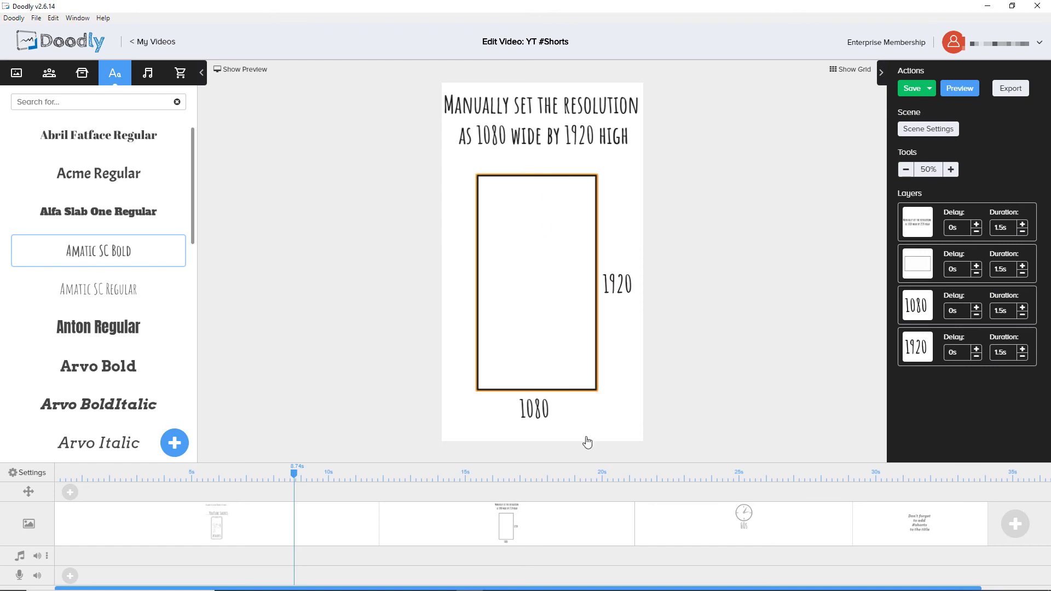
# Step: Caption the clock scene 'The video must be under 60 seconds in length', then preview from the reminder scene
pyautogui.click(717, 521)
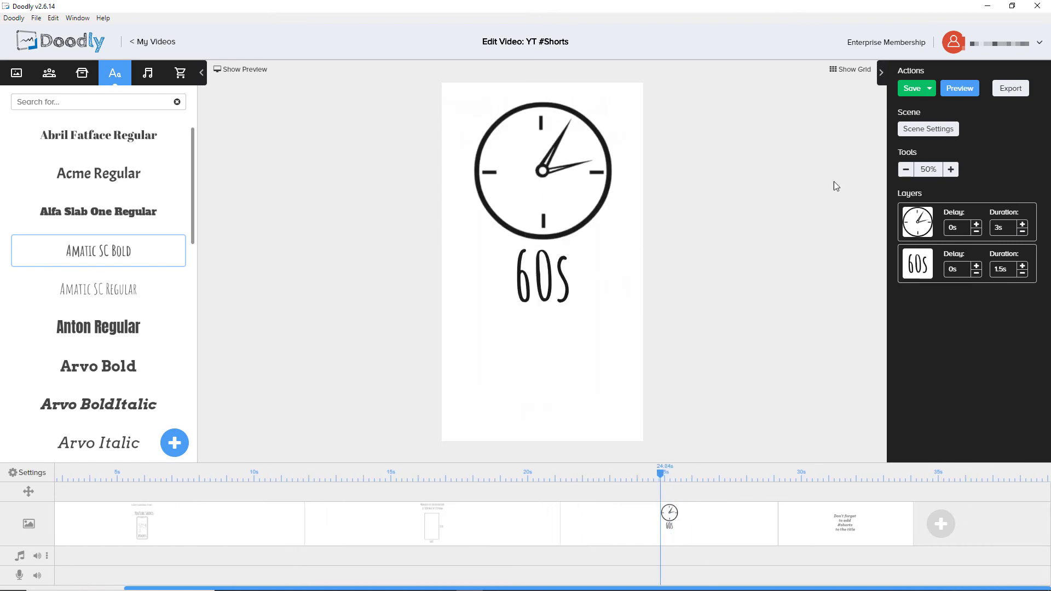
pyautogui.click(934, 132)
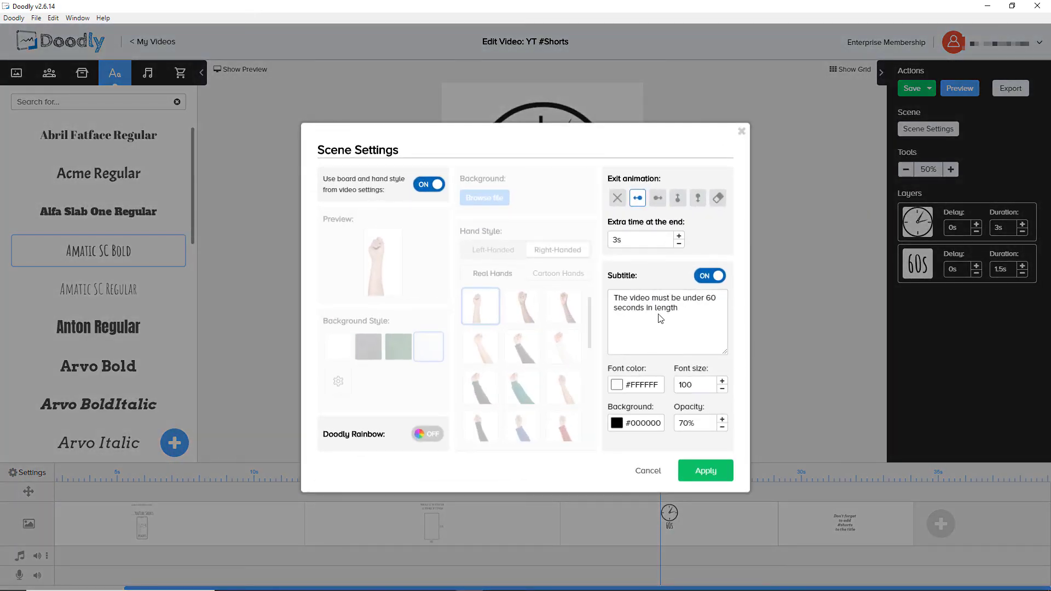
pyautogui.click(742, 132)
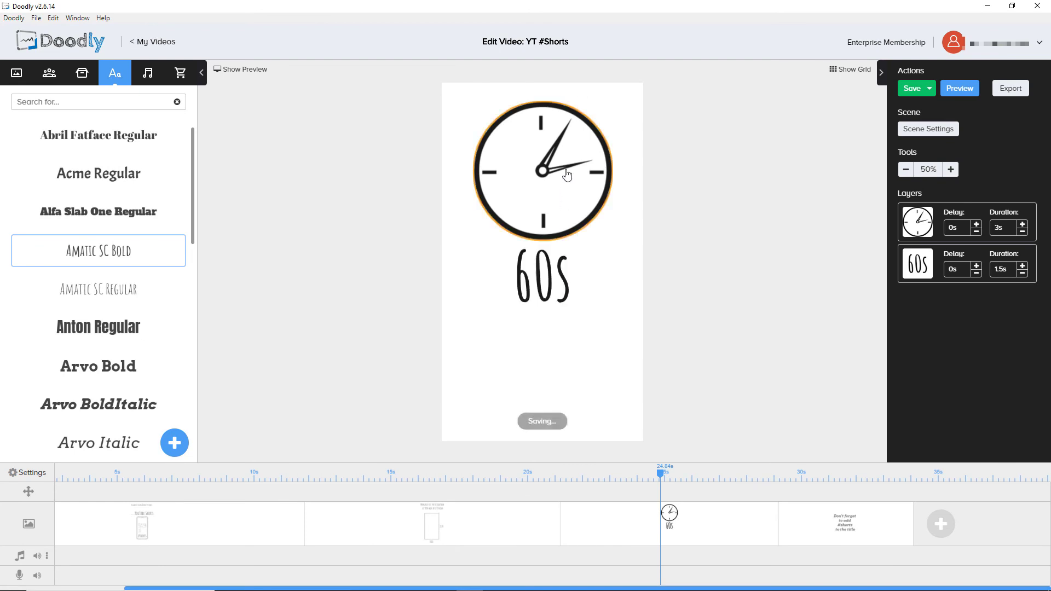
pyautogui.click(224, 72)
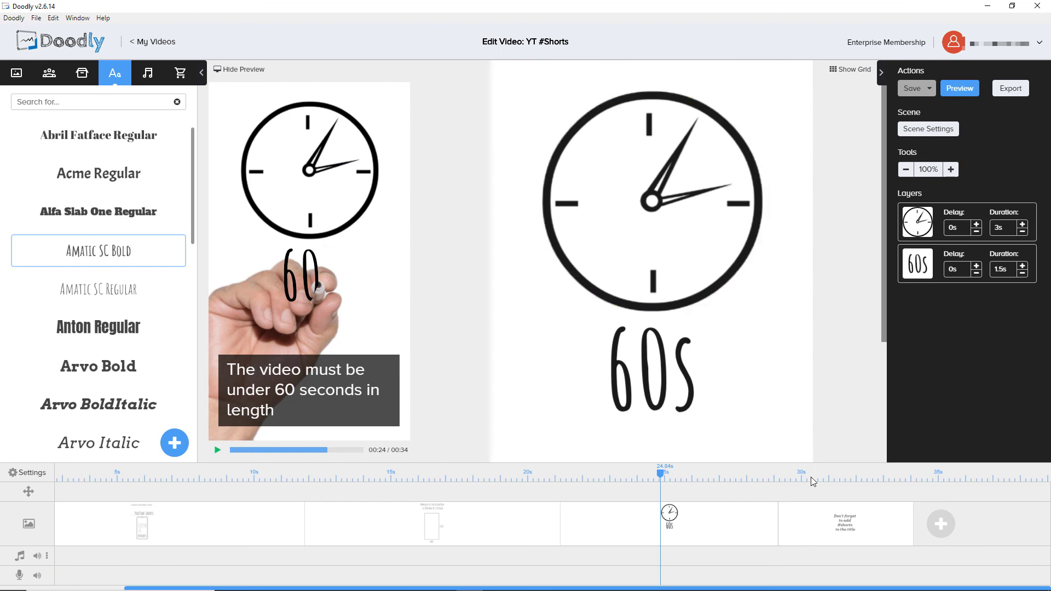
pyautogui.click(816, 499)
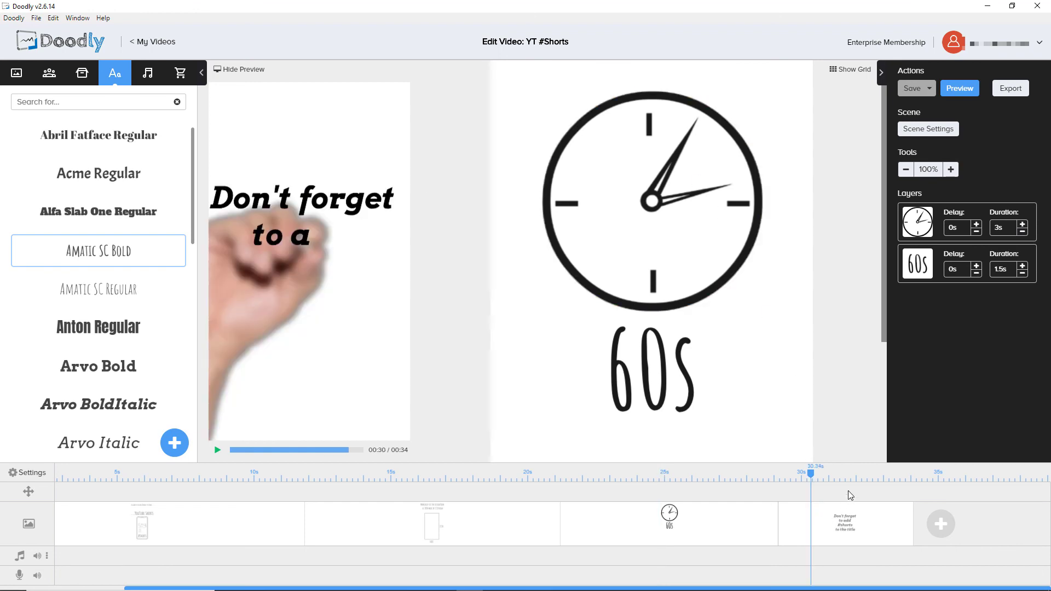